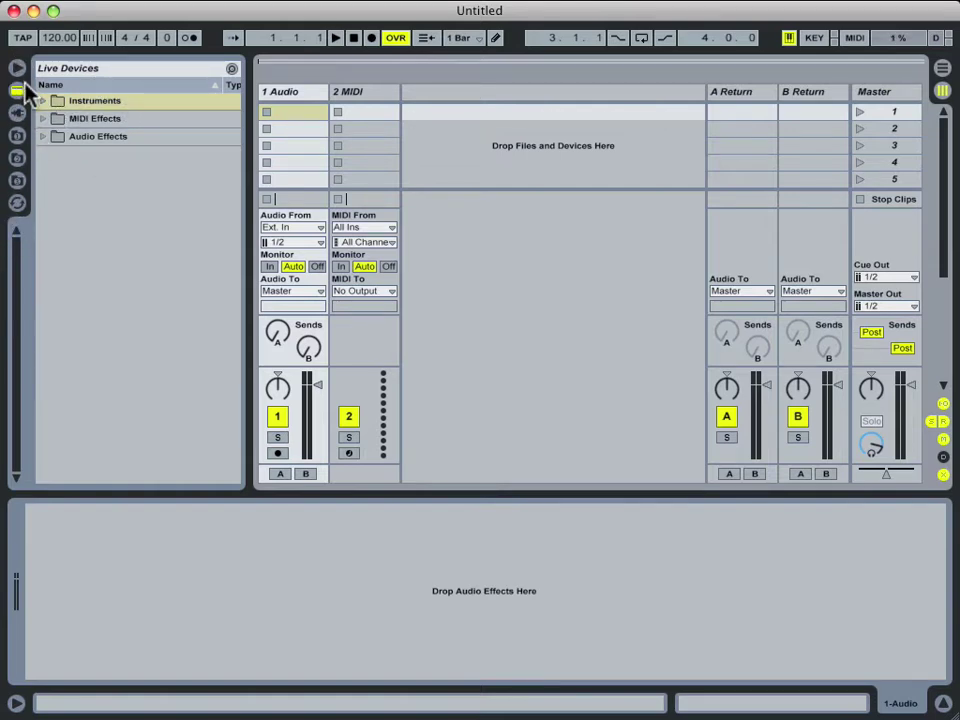
# - Add a Simpler instrument from the Live Devices' Instruments folder on its own new track
pyautogui.click(18, 90)
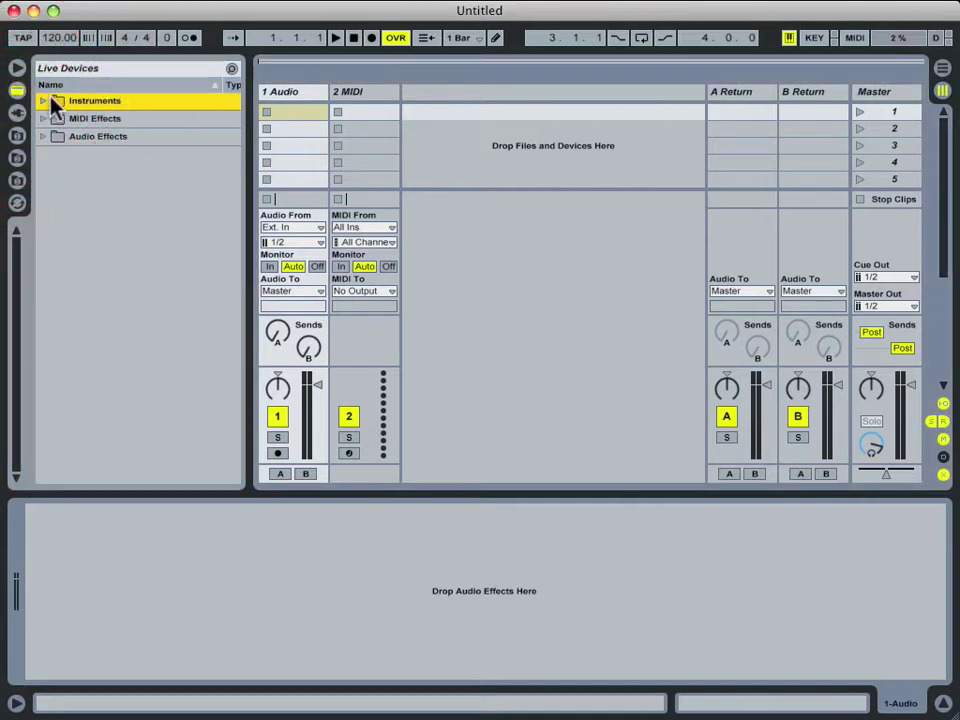
pyautogui.click(43, 101)
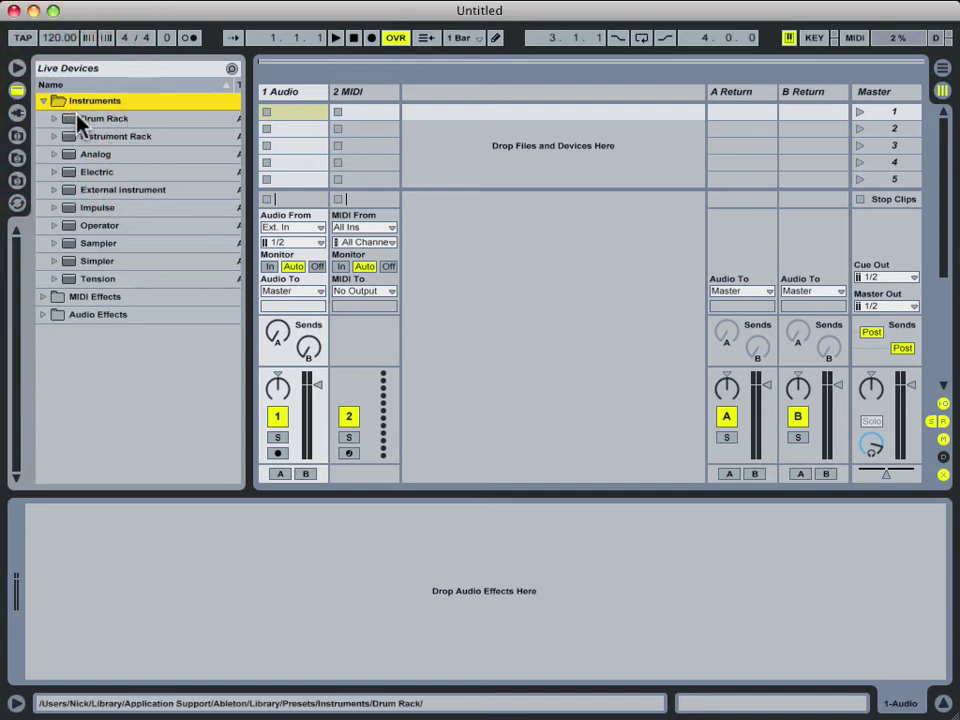
pyautogui.click(97, 259)
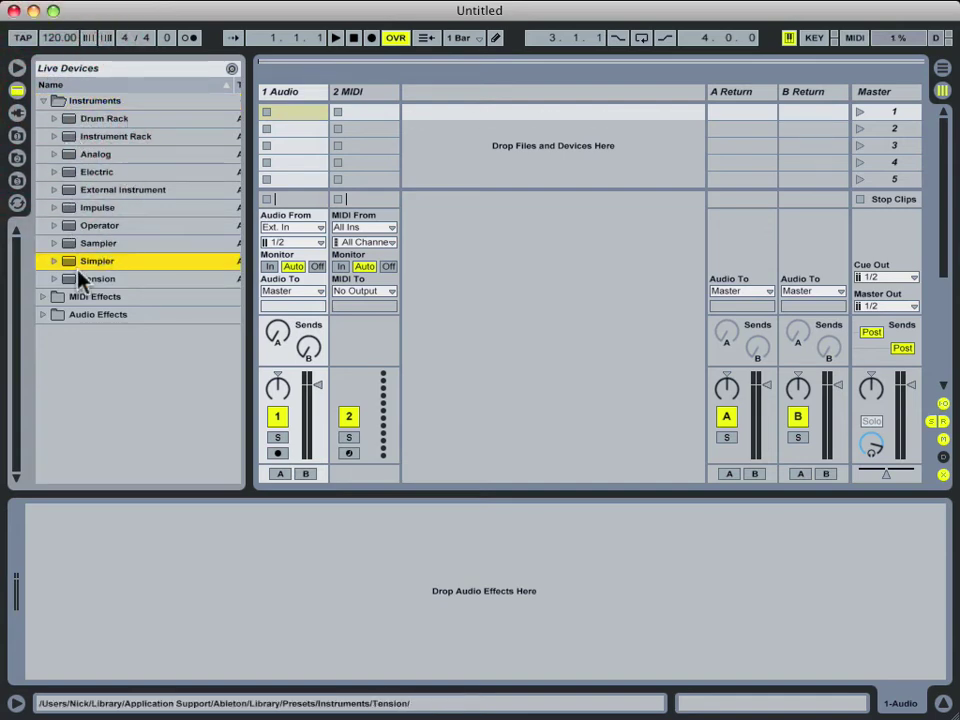
pyautogui.doubleClick(74, 263)
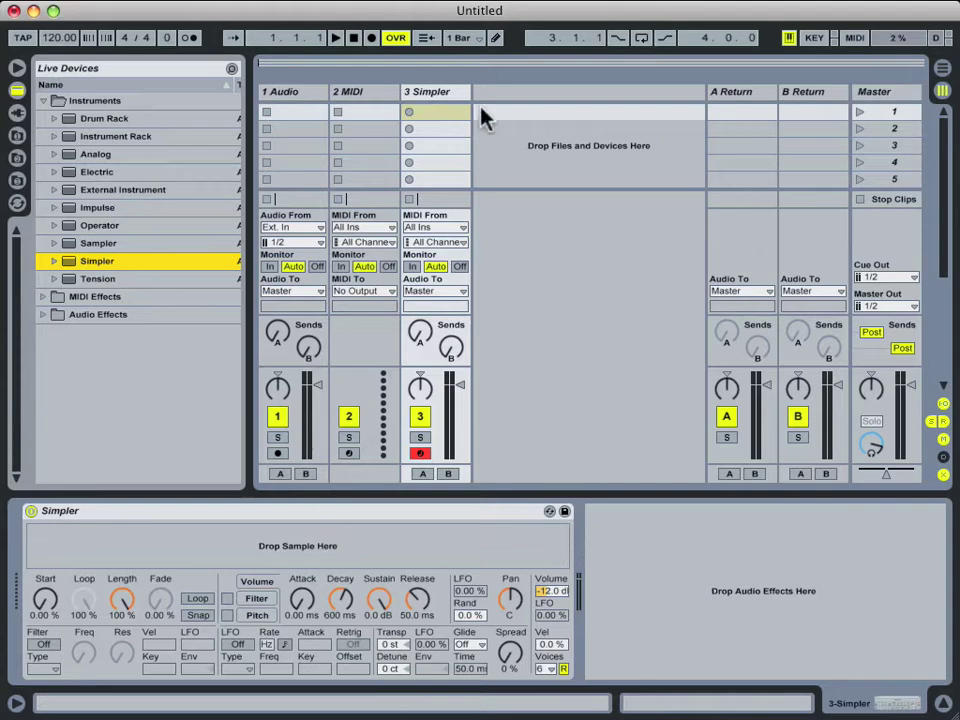
# - Delete the empty MIDI and Audio tracks, keeping only the Simpler track
pyautogui.press('Left')
pyautogui.press('Delete')
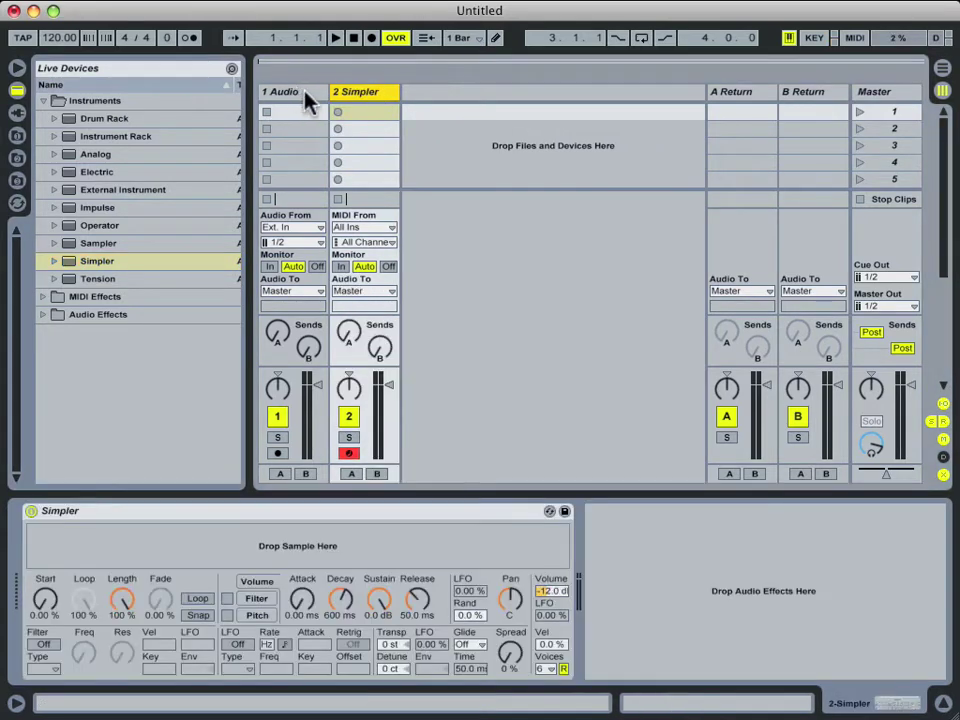
pyautogui.click(304, 93)
pyautogui.press('Delete')
pyautogui.click(300, 100)
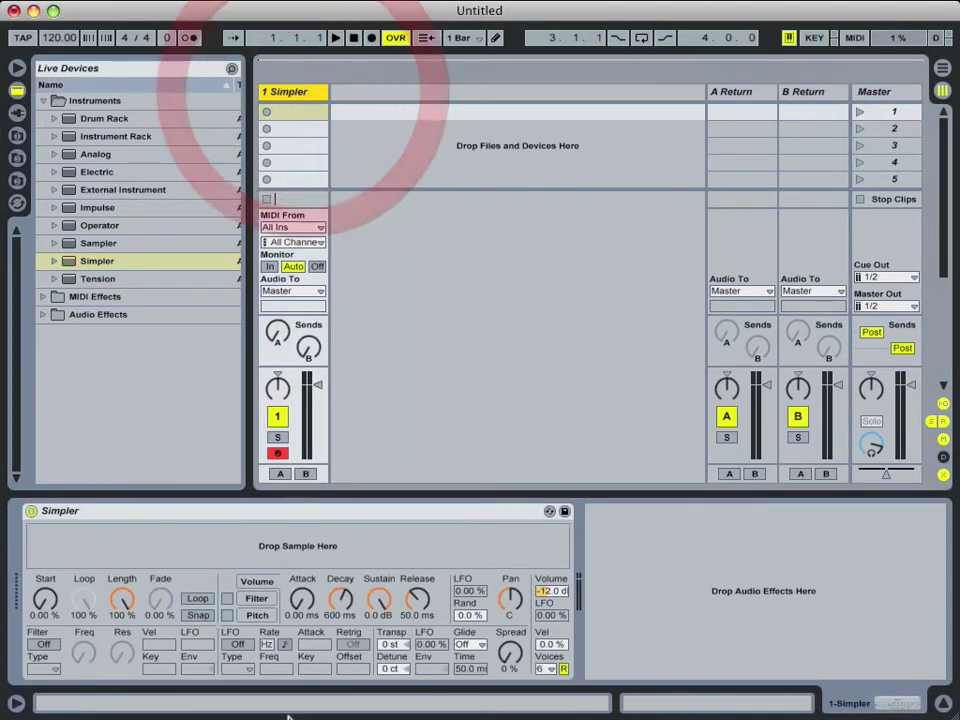
# - Load 0009 hardrecord.aif from the library's recorded samples into Simpler
pyautogui.click(386, 551)
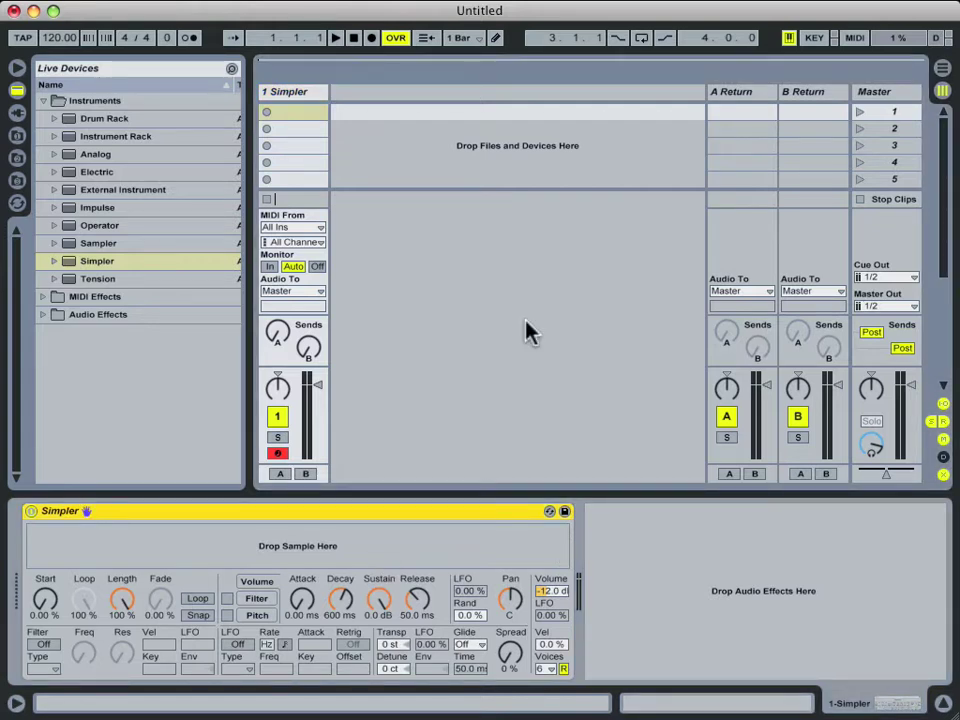
pyautogui.click(489, 513)
pyautogui.click(16, 135)
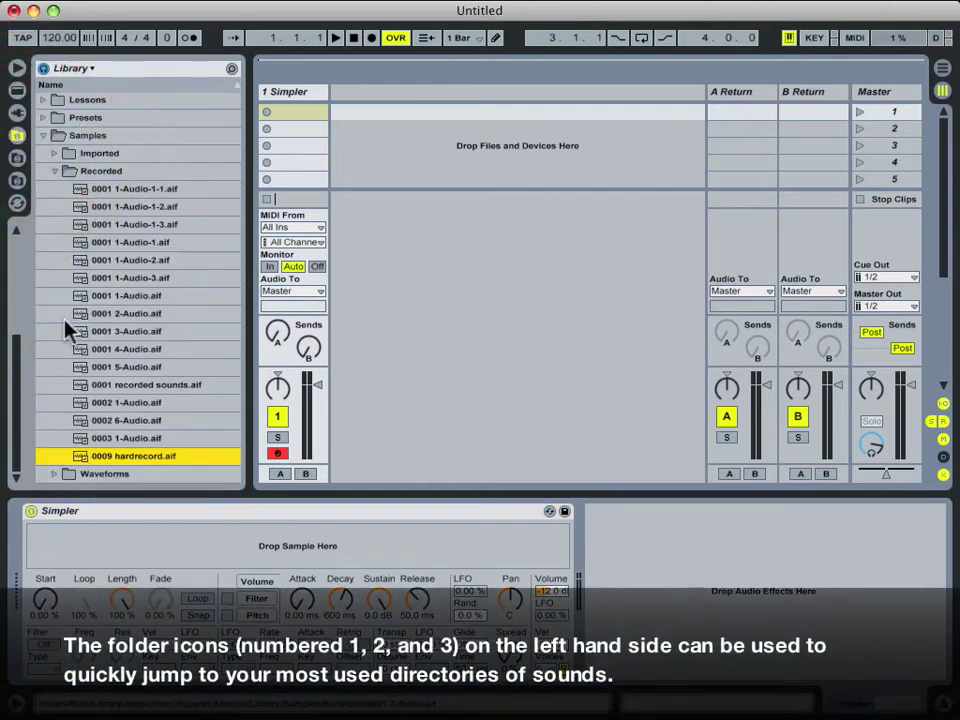
pyautogui.moveTo(85, 459); pyautogui.dragTo(240, 546)
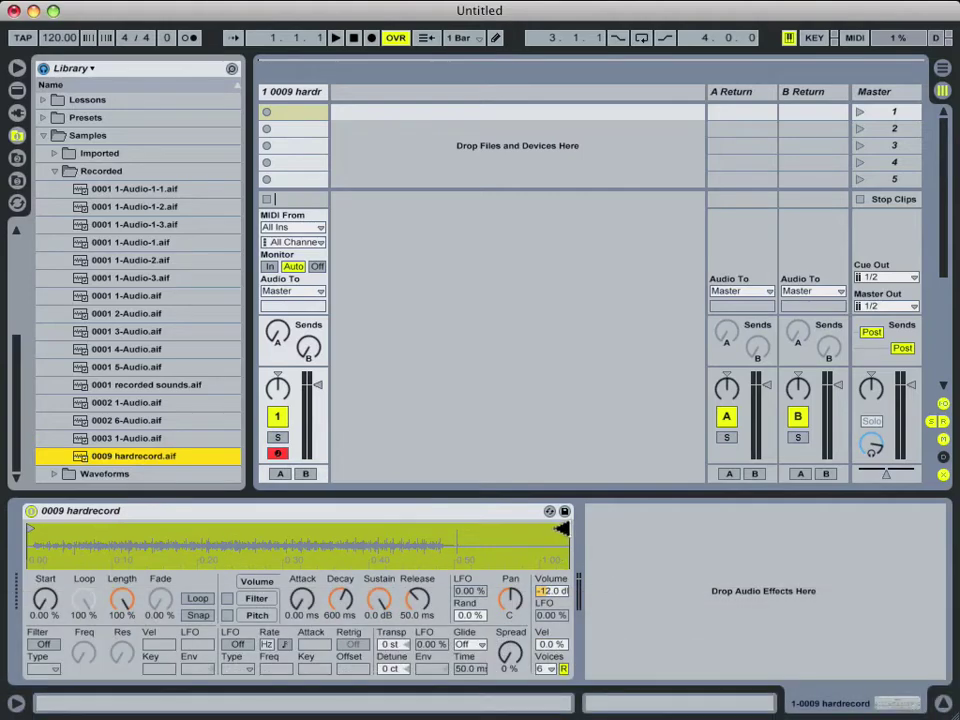
# - Trim the sample to a region of about 2.7 seconds around 0:30 and raise Simpler's volume to 6.19 dB, auditioning notes
pyautogui.moveTo(562, 530); pyautogui.dragTo(292, 530)
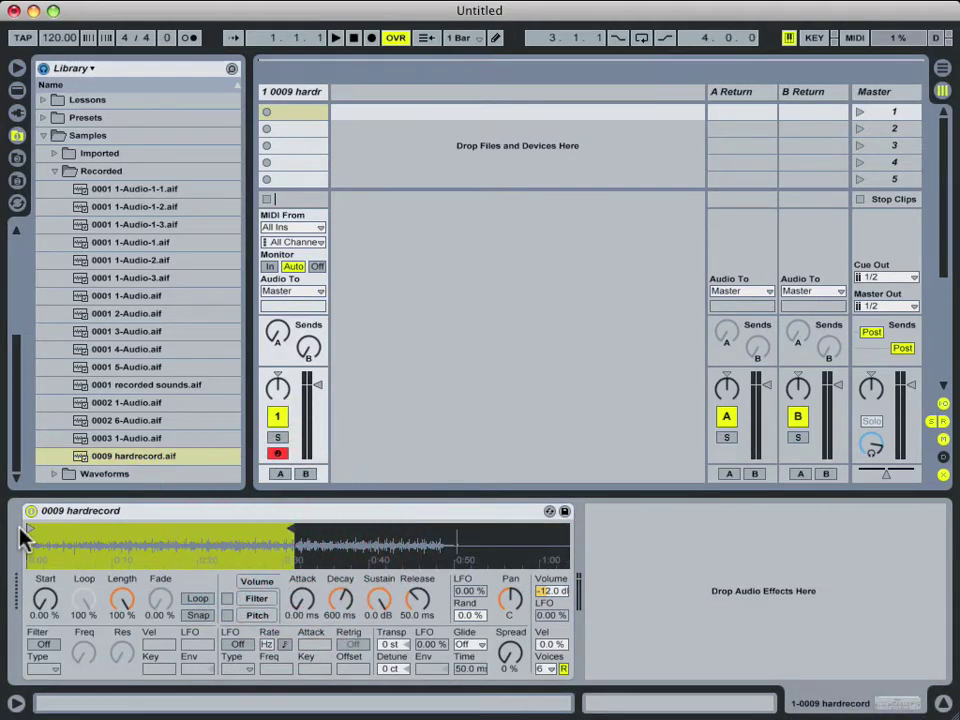
pyautogui.moveTo(35, 527); pyautogui.dragTo(275, 526)
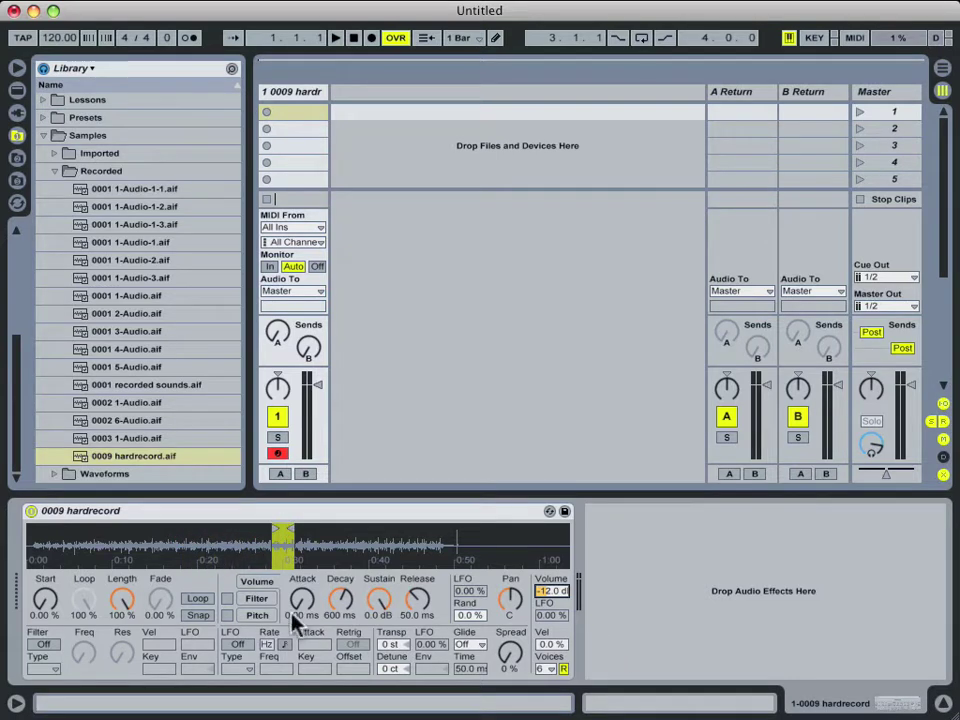
pyautogui.press('a')
pyautogui.moveTo(551, 591); pyautogui.dragTo(553, 598)
pyautogui.press('a')
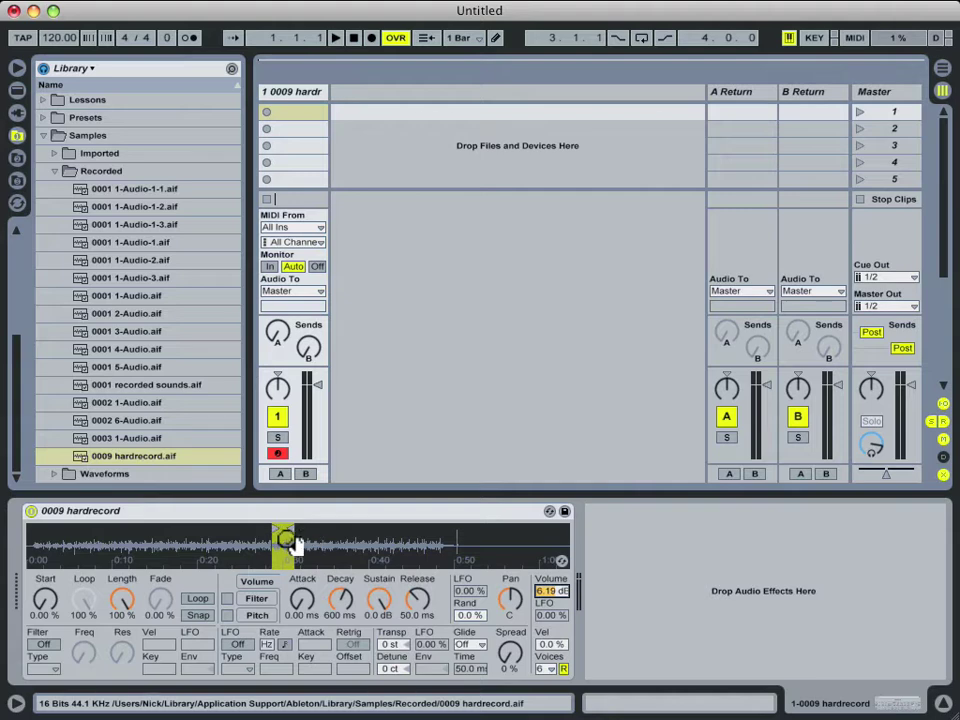
# - Turn on sample looping and set the sample Start to 62.7 %
pyautogui.click(198, 600)
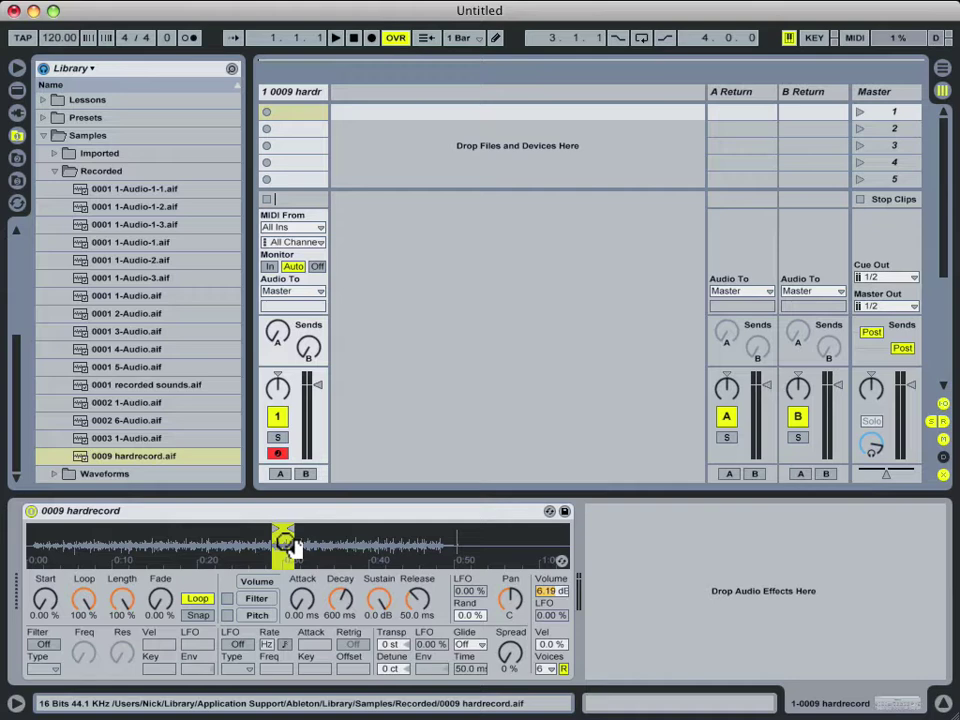
pyautogui.moveTo(283, 540); pyautogui.dragTo(285, 566)
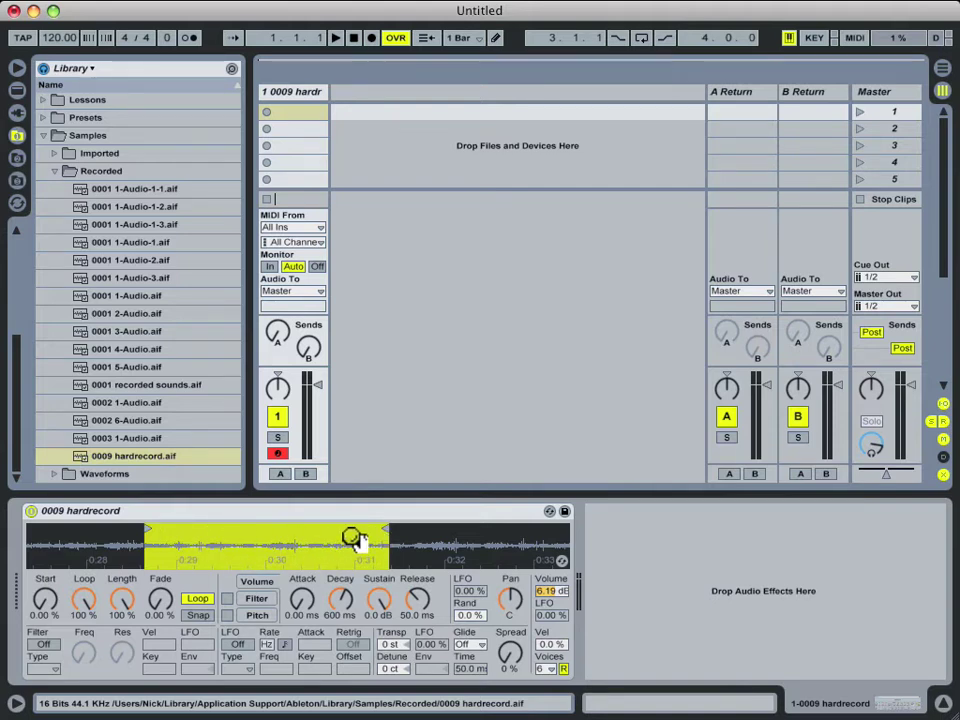
pyautogui.click(45, 599)
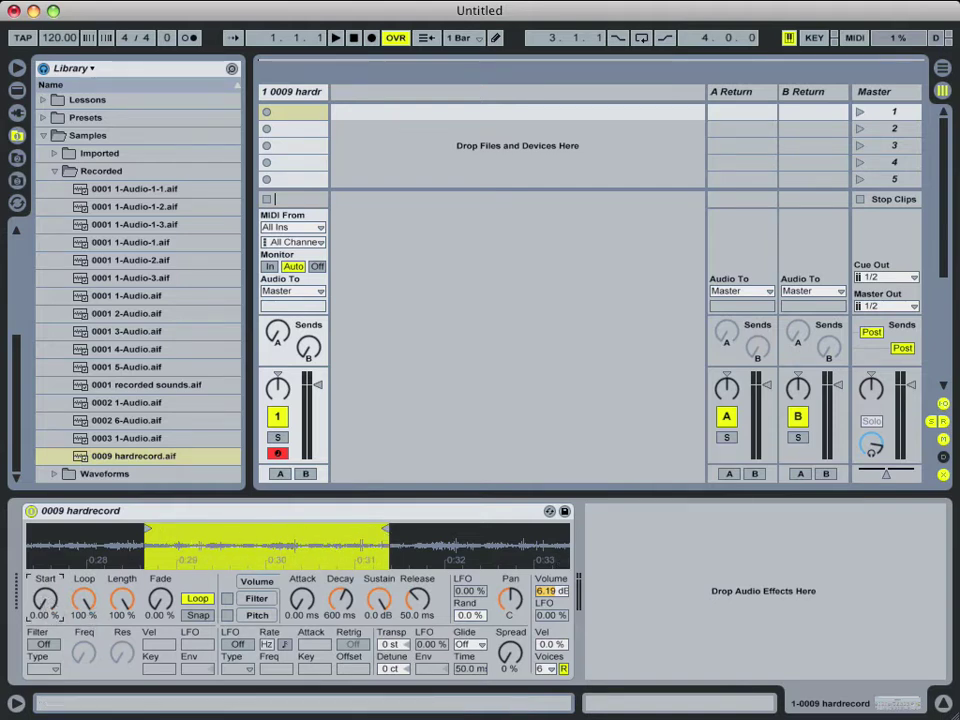
pyautogui.moveTo(45, 599)
pyautogui.mouseDown()
pyautogui.moveTo(45, 563)
pyautogui.moveTo(45, 591)
pyautogui.moveTo(45, 575)
pyautogui.mouseUp()
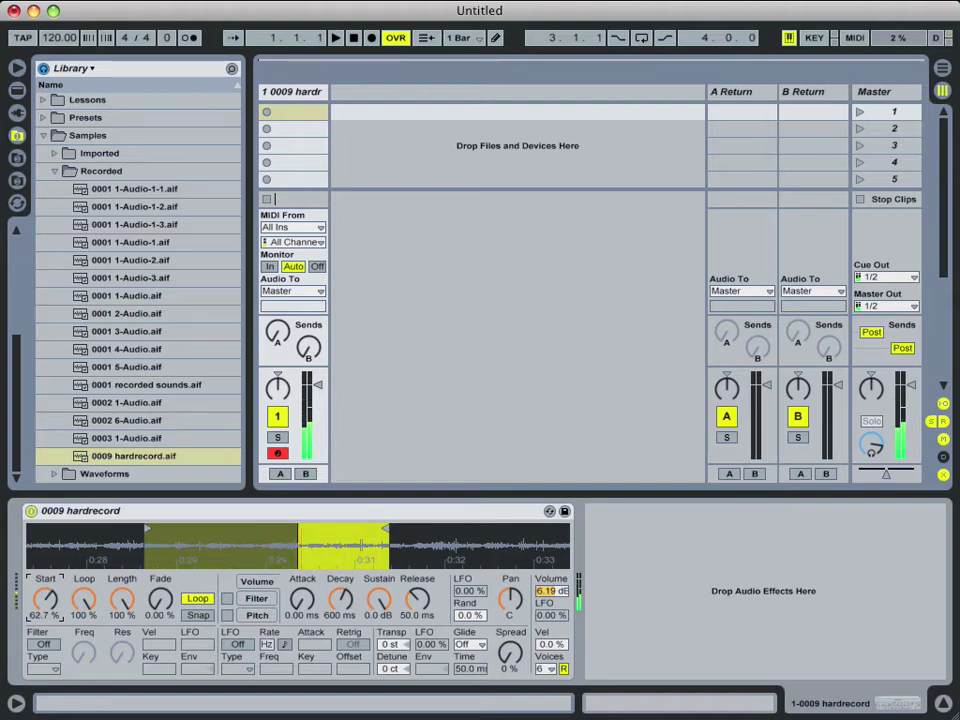
# - Shape the loop with Loop at 34.1 %, Length at 13.5 % and Start at 74.6 %
pyautogui.moveTo(88, 600)
pyautogui.mouseDown()
pyautogui.moveTo(88, 636)
pyautogui.moveTo(85, 618)
pyautogui.mouseUp()
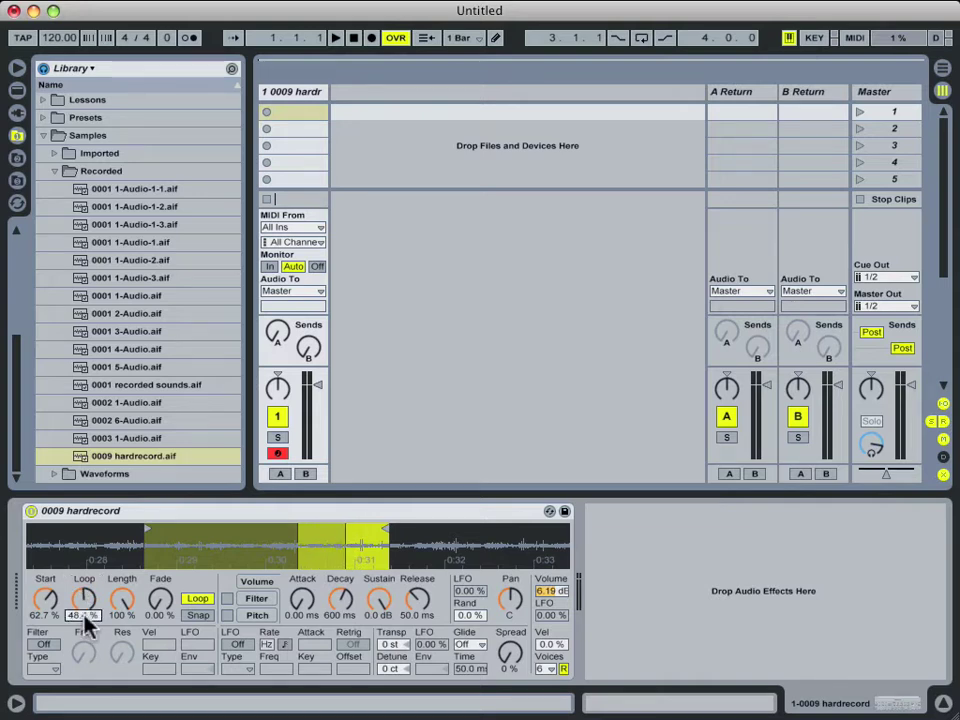
pyautogui.moveTo(86, 624); pyautogui.dragTo(86, 621)
pyautogui.moveTo(118, 602); pyautogui.dragTo(45, 612)
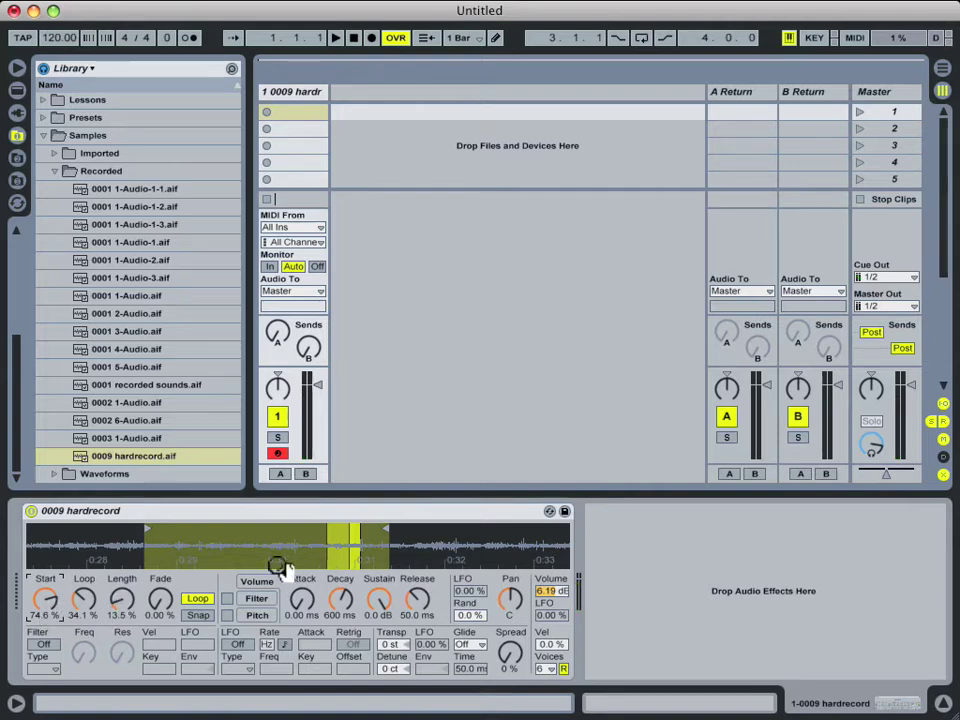
# - Try a loop Fade of 52.4 % and return it to 0 %
pyautogui.click(222, 515)
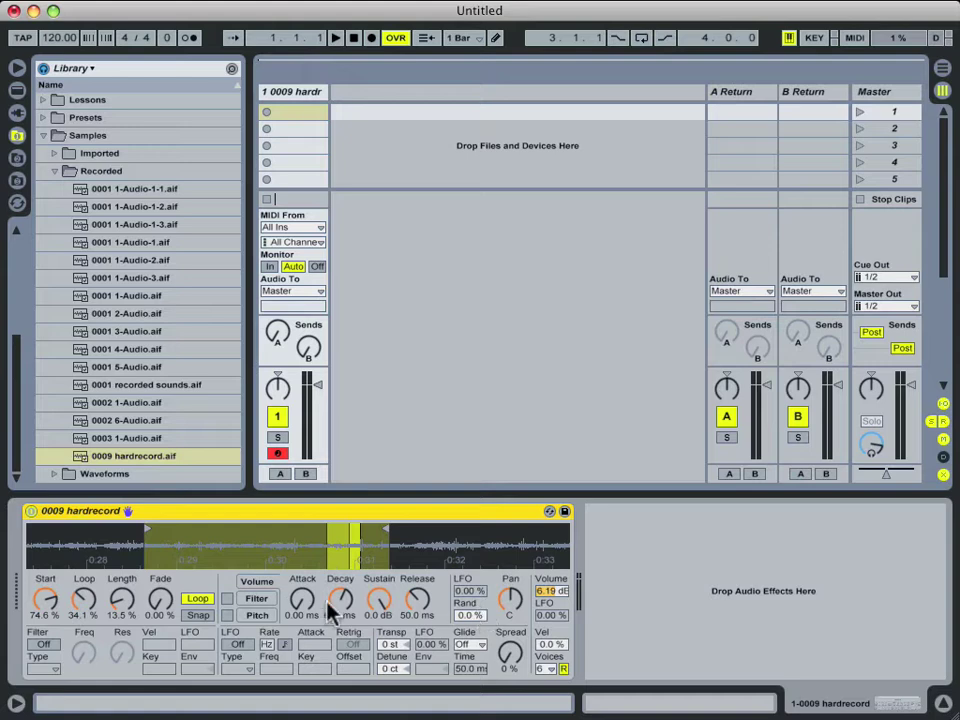
pyautogui.click(352, 545)
pyautogui.moveTo(168, 610); pyautogui.dragTo(168, 585)
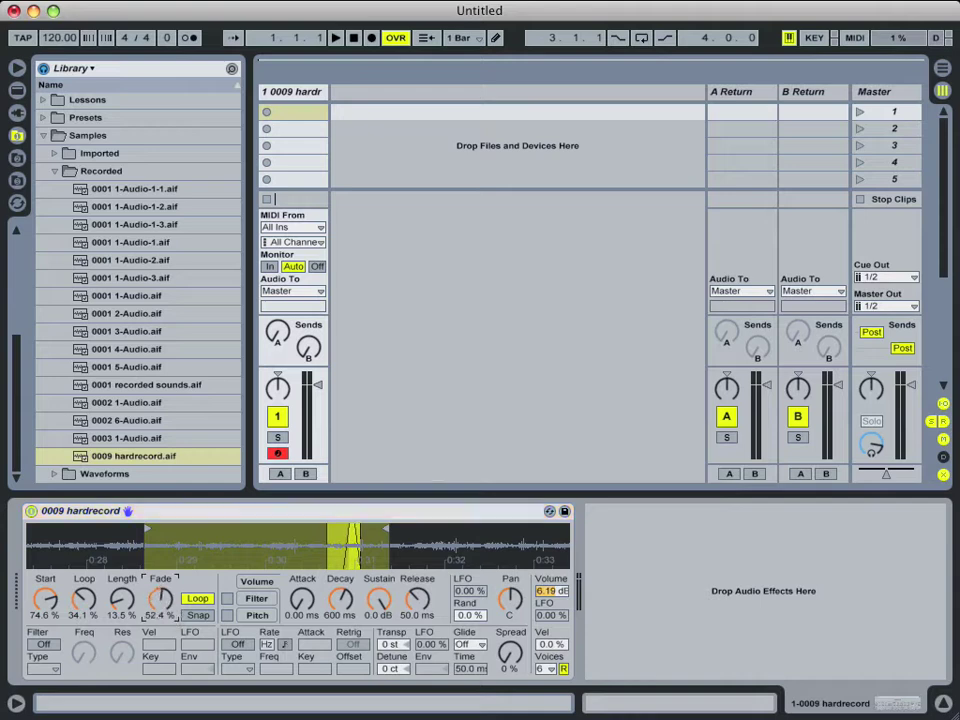
pyautogui.moveTo(160, 598); pyautogui.dragTo(160, 630)
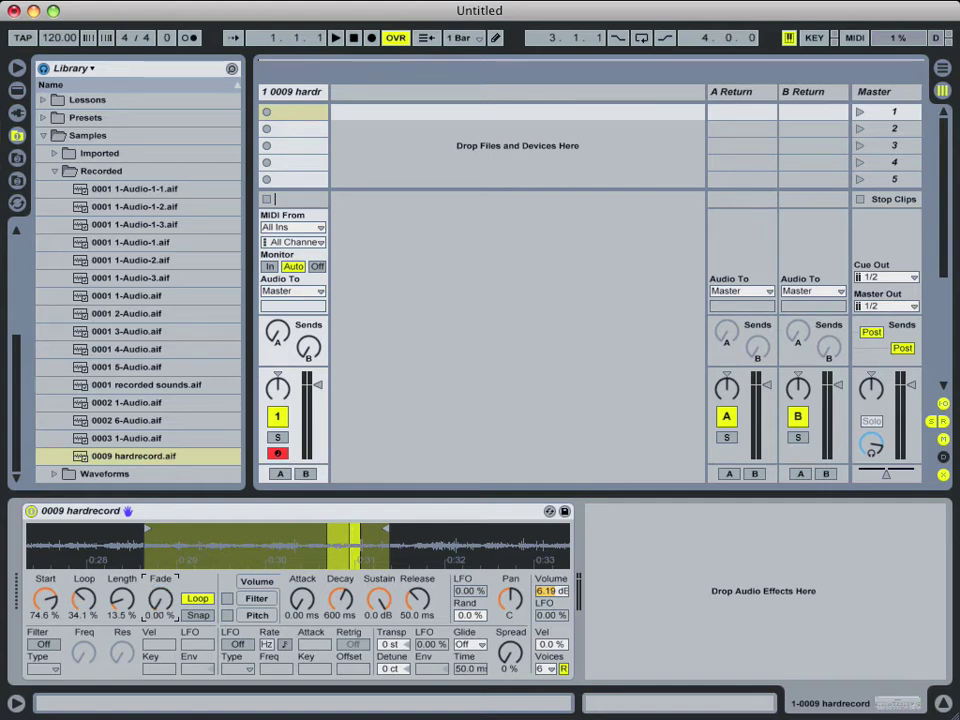
pyautogui.click(195, 615)
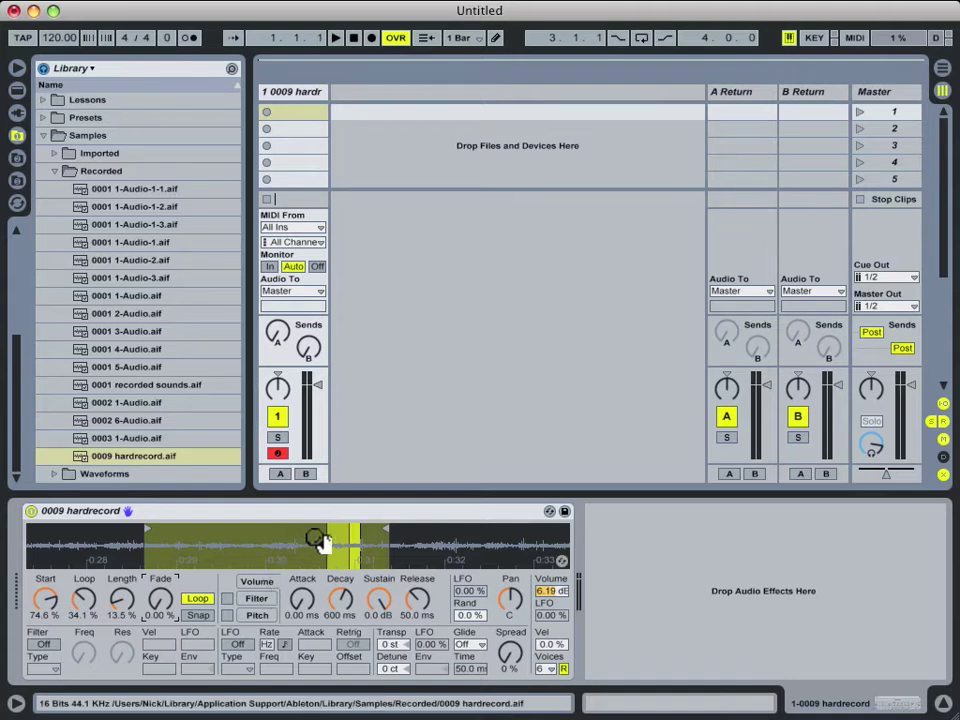
pyautogui.moveTo(162, 600)
pyautogui.mouseDown()
pyautogui.moveTo(162, 540)
pyautogui.moveTo(162, 595)
pyautogui.mouseUp()
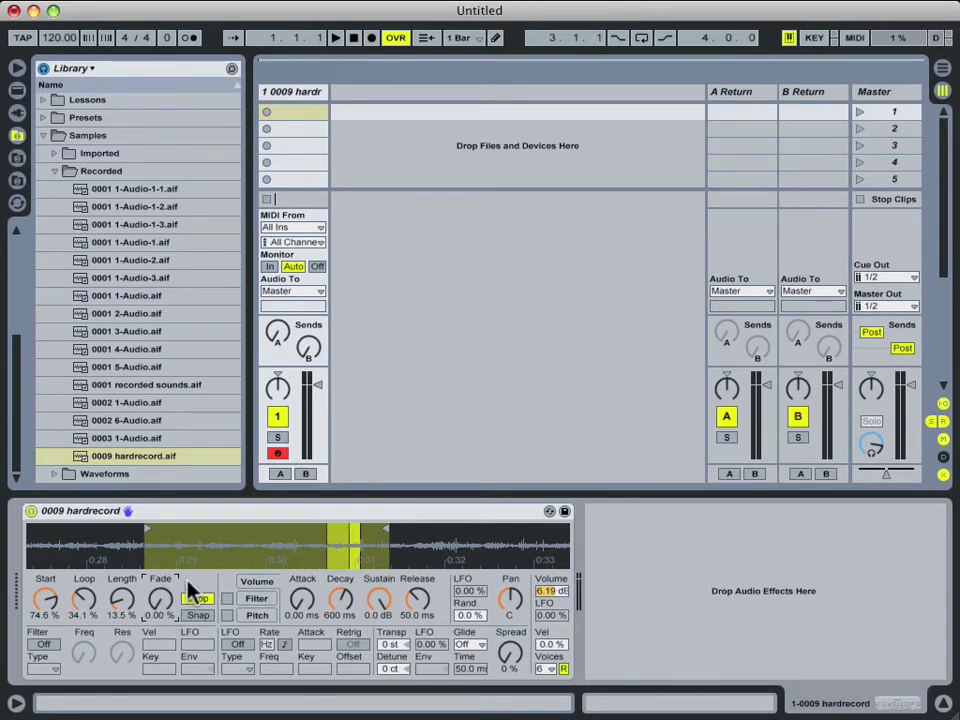
# - Activate Simpler's filter and pitch envelopes and switch the filter on
pyautogui.click(257, 583)
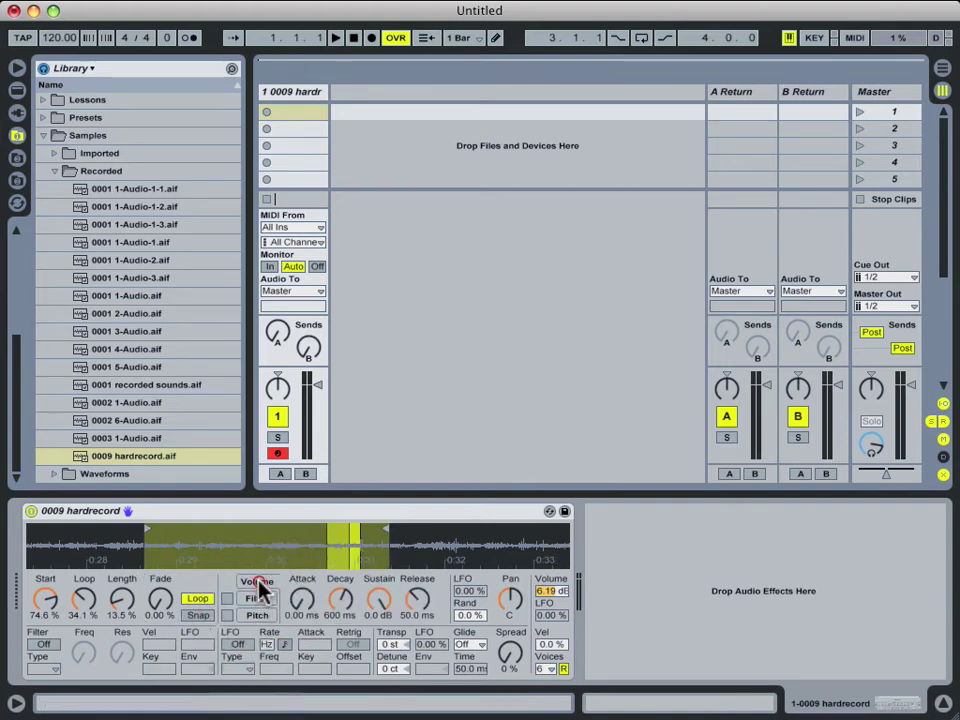
pyautogui.click(270, 587)
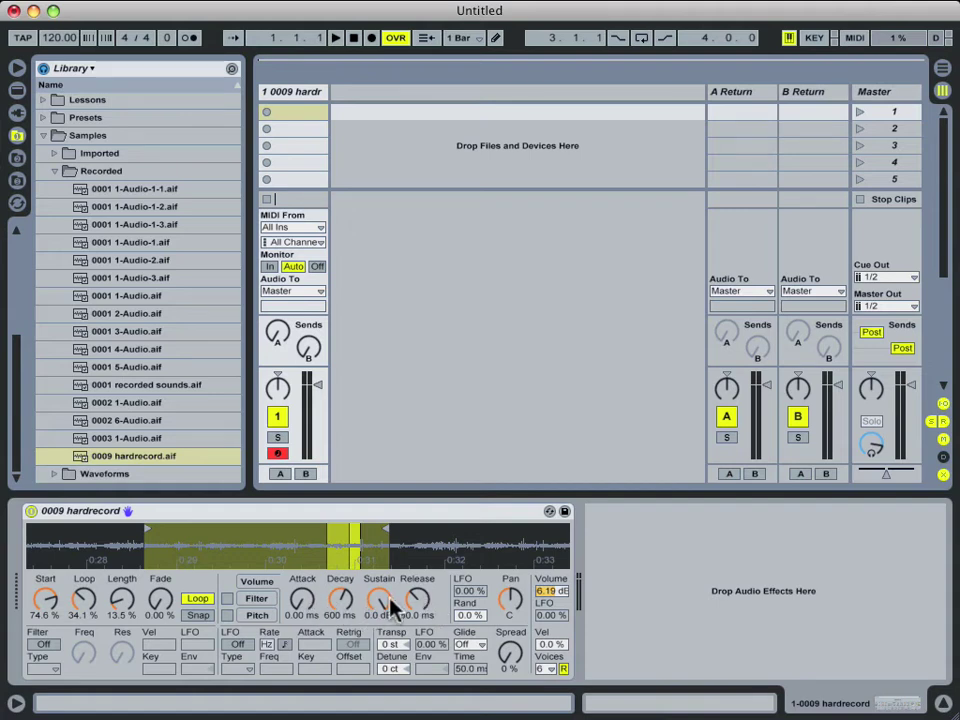
pyautogui.click(232, 620)
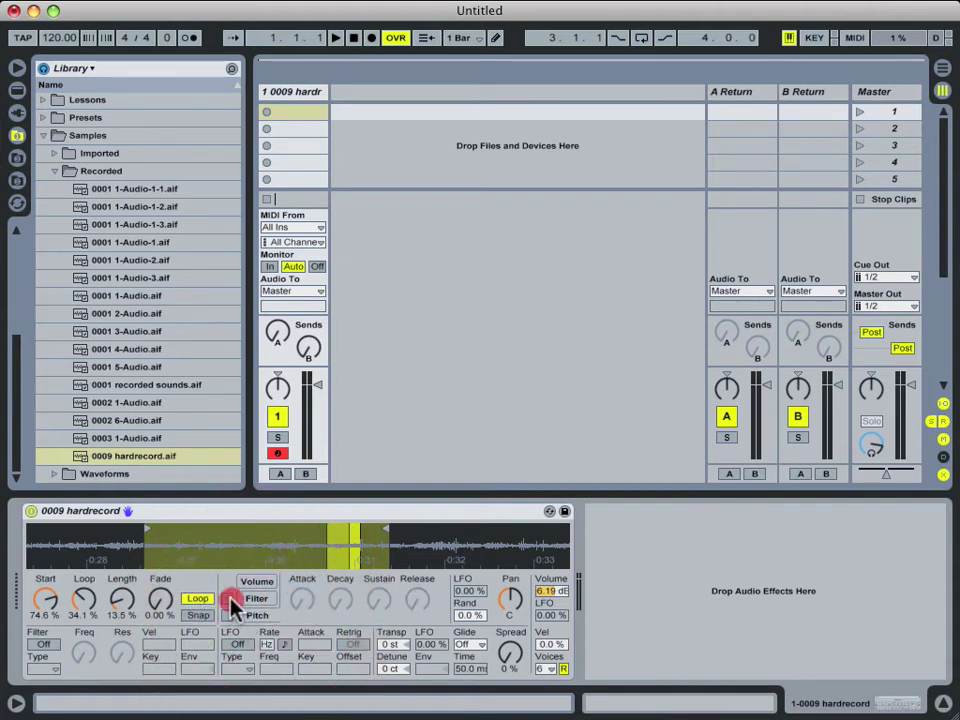
pyautogui.click(228, 616)
pyautogui.click(254, 604)
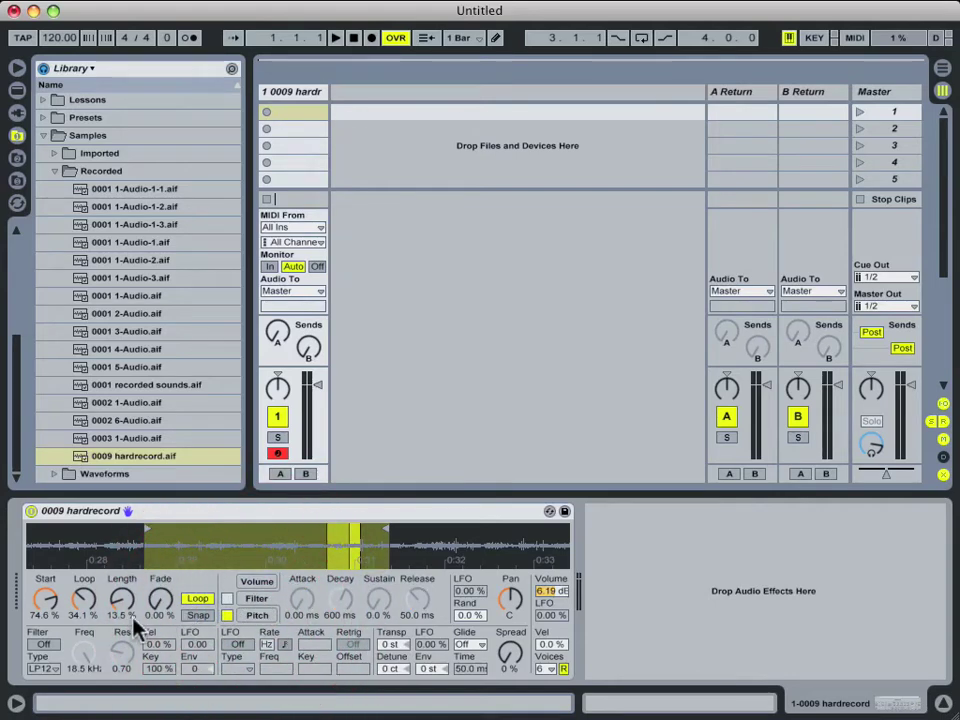
pyautogui.click(44, 644)
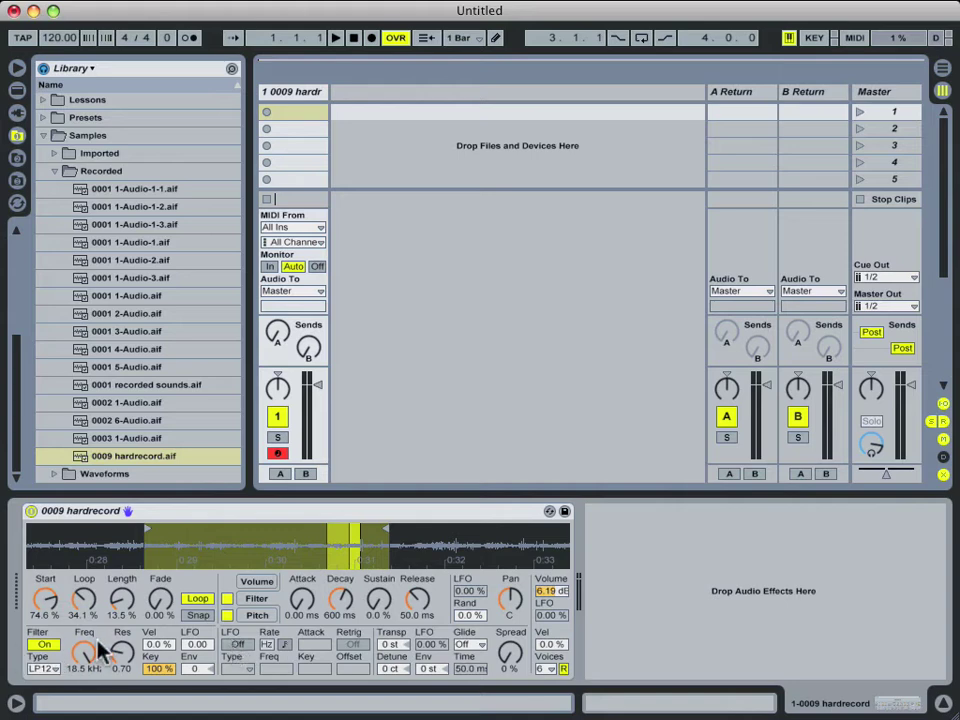
# - Set the filter envelope's attack to 107 ms, decay to 3.08 s and envelope amount to 72
pyautogui.click(258, 600)
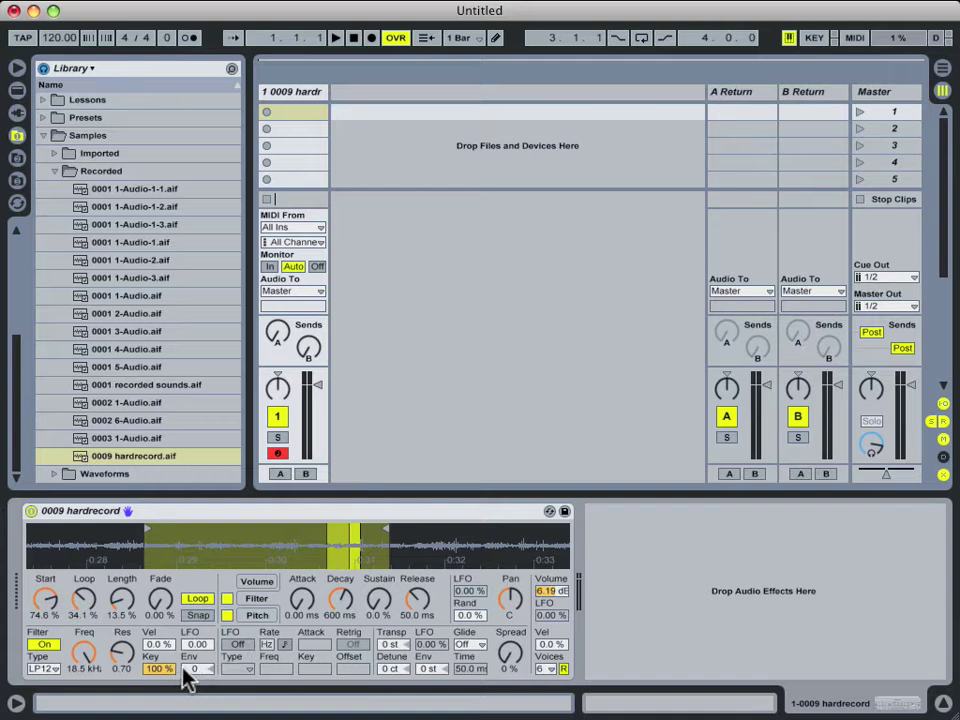
pyautogui.click(309, 609)
pyautogui.moveTo(339, 606)
pyautogui.mouseDown()
pyautogui.moveTo(339, 626)
pyautogui.moveTo(309, 585)
pyautogui.moveTo(341, 570)
pyautogui.moveTo(346, 610)
pyautogui.mouseUp()
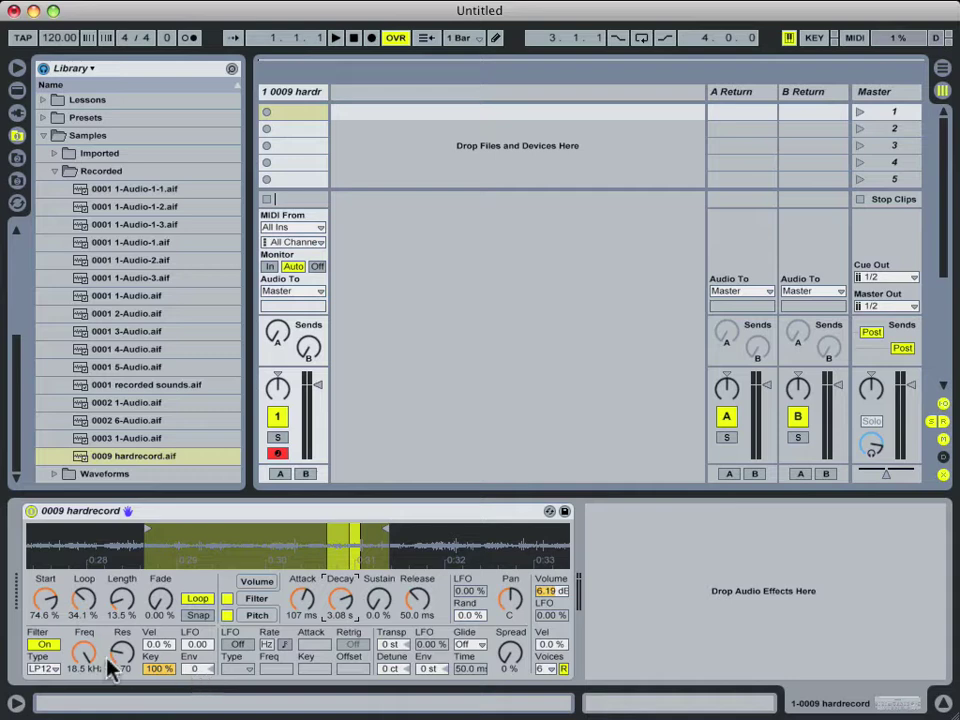
pyautogui.moveTo(203, 676); pyautogui.dragTo(190, 676)
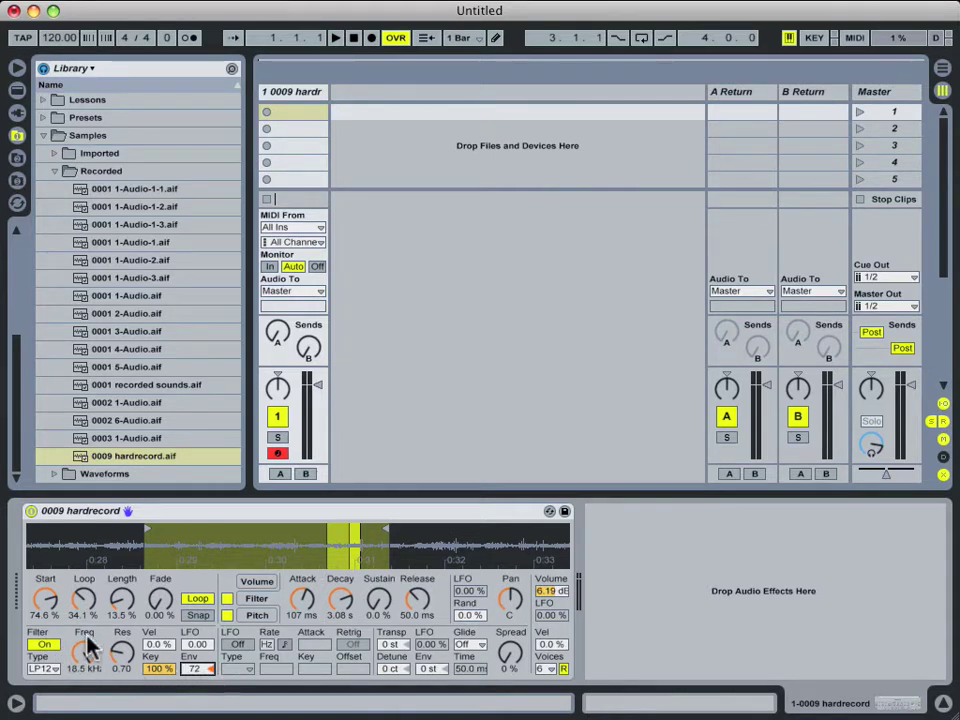
# - Lower the filter frequency to 255 Hz, lengthen the filter envelope's attack to 742 ms, and audition a note
pyautogui.moveTo(88, 650); pyautogui.dragTo(88, 706)
pyautogui.click(301, 613)
pyautogui.moveTo(301, 613); pyautogui.dragTo(301, 581)
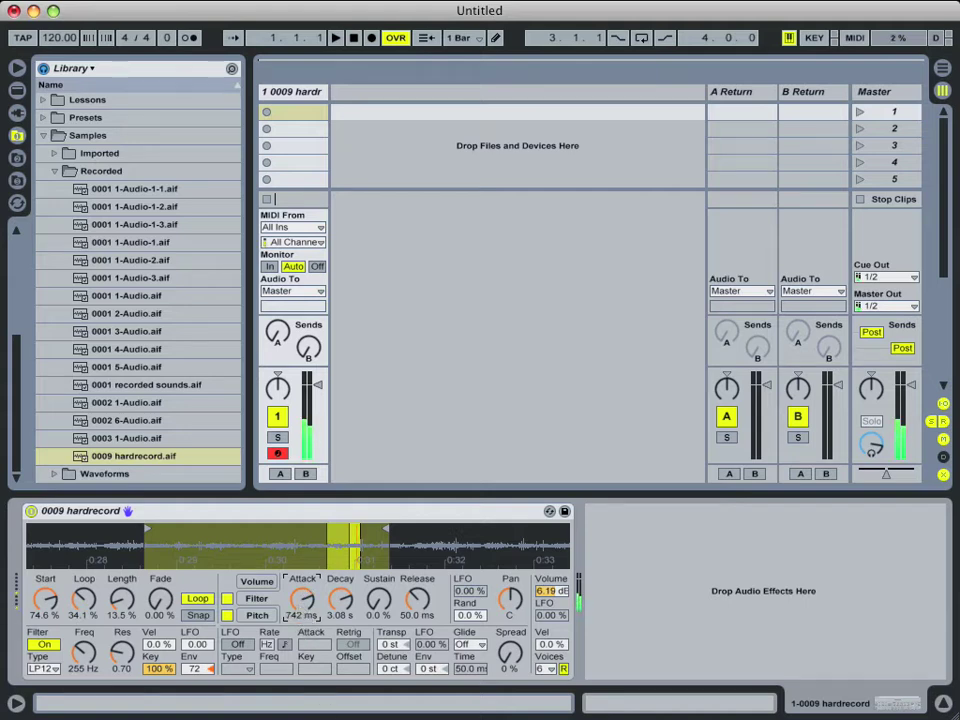
pyautogui.press('a')
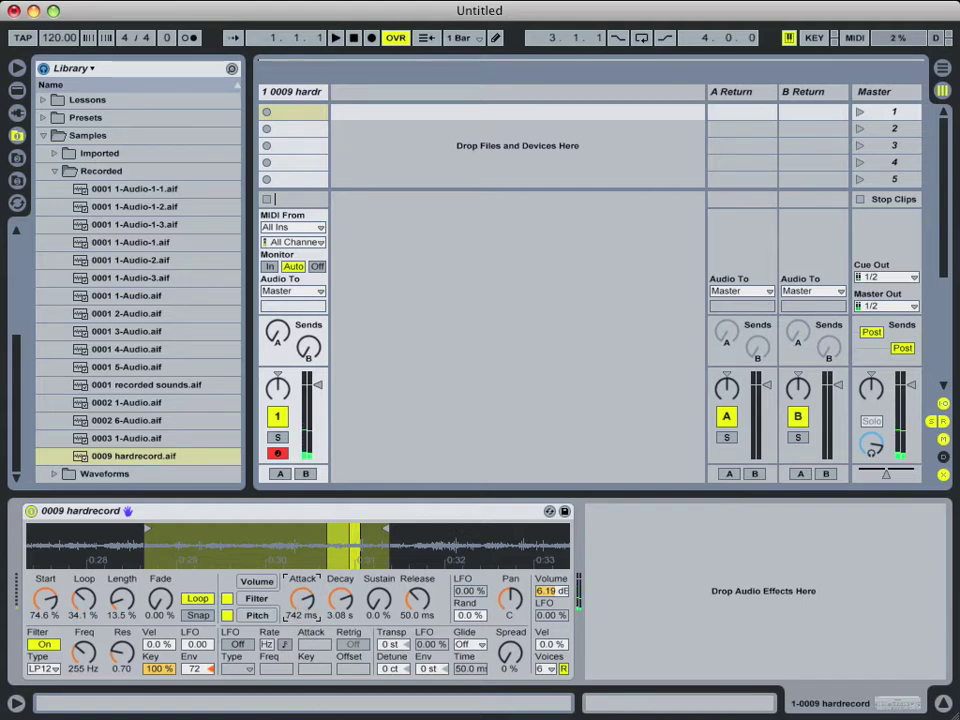
# - Set the pitch envelope amount to +7 st
pyautogui.click(257, 615)
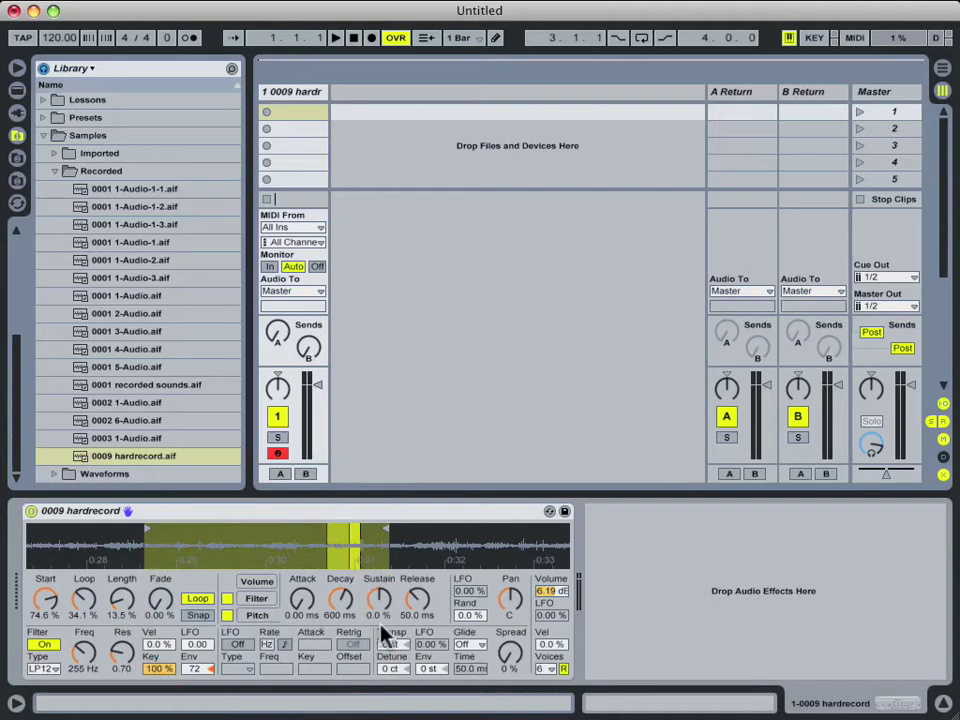
pyautogui.moveTo(422, 670); pyautogui.dragTo(422, 653)
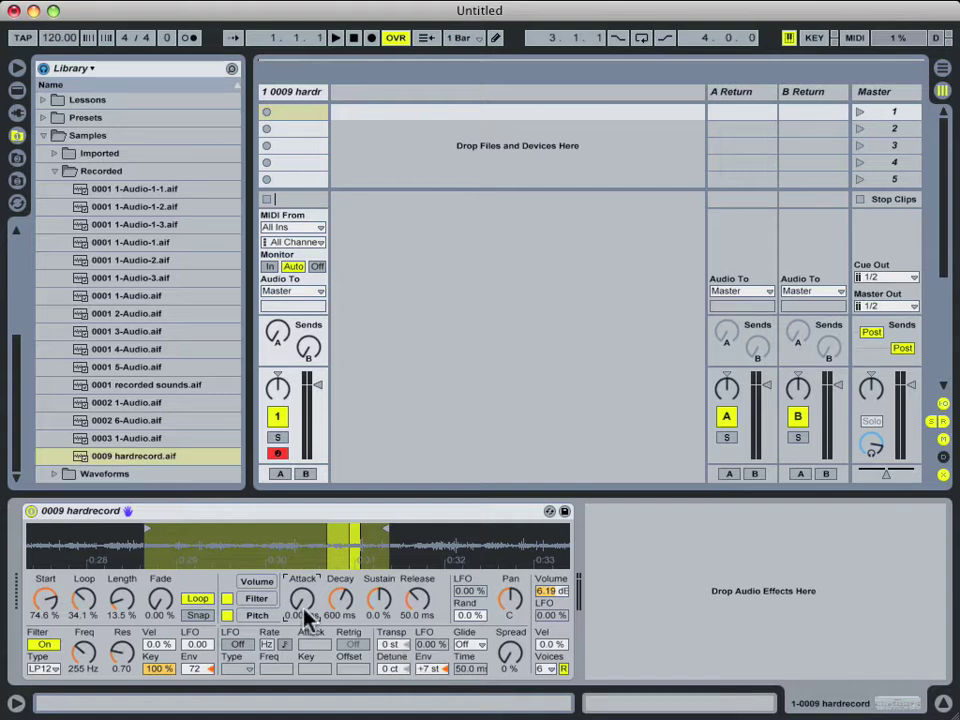
# - Set the pitch envelope's attack to 457 ms and its sustain to 35 %
pyautogui.moveTo(302, 611); pyautogui.dragTo(302, 586)
pyautogui.moveTo(380, 600); pyautogui.dragTo(380, 565)
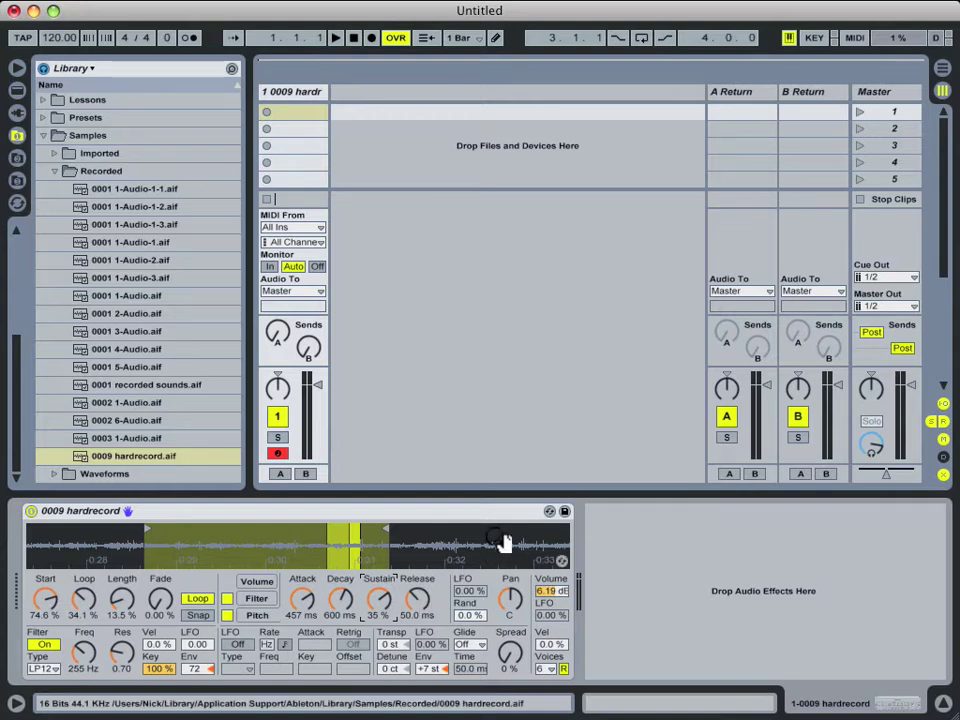
# - Try a random pan amount of 50 %, audition it and return the random amount to 0 %
pyautogui.click(512, 600)
pyautogui.moveTo(512, 600)
pyautogui.mouseDown()
pyautogui.moveTo(512, 636)
pyautogui.moveTo(512, 612)
pyautogui.mouseUp()
pyautogui.press('Delete')
pyautogui.moveTo(472, 615)
pyautogui.mouseDown()
pyautogui.moveTo(472, 601)
pyautogui.moveTo(485, 608)
pyautogui.moveTo(469, 616)
pyautogui.mouseUp()
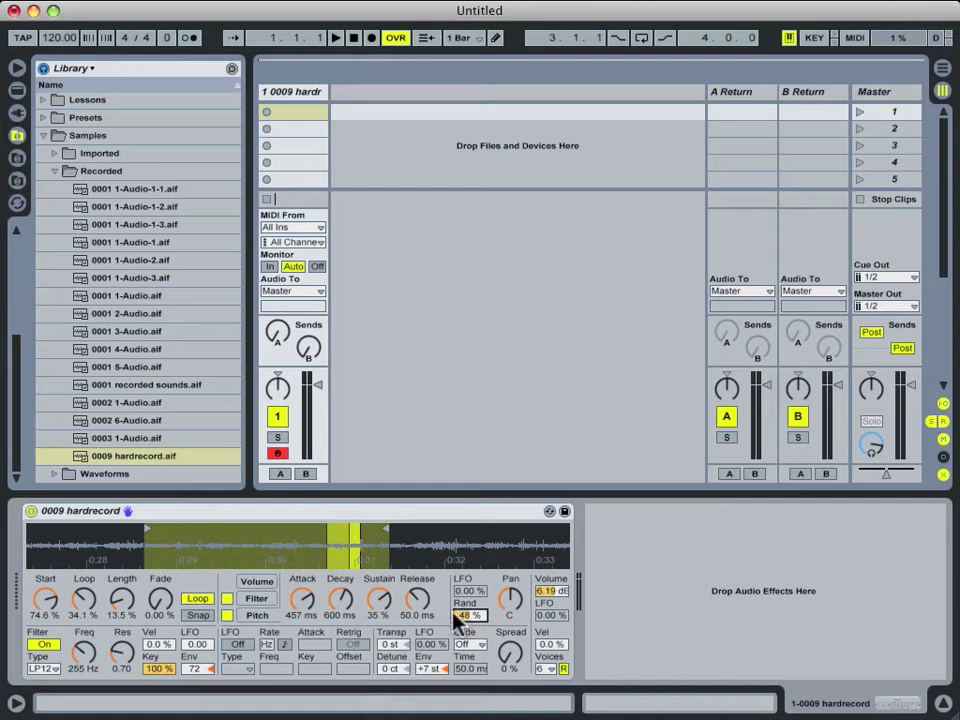
pyautogui.click(463, 616)
pyautogui.moveTo(474, 624); pyautogui.dragTo(476, 622)
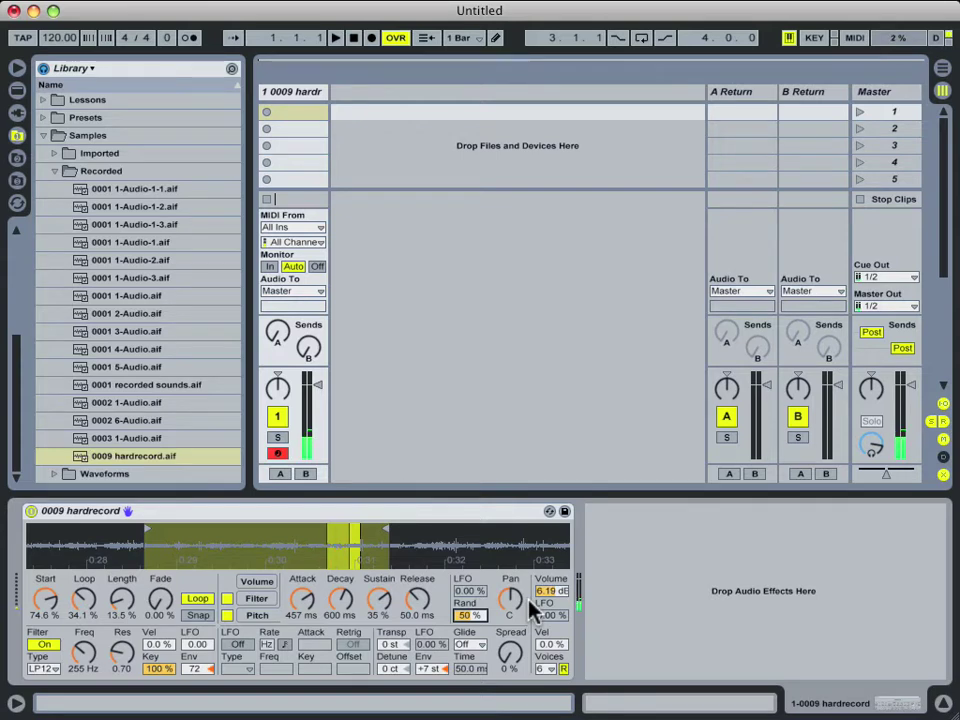
pyautogui.moveTo(479, 616); pyautogui.dragTo(479, 680)
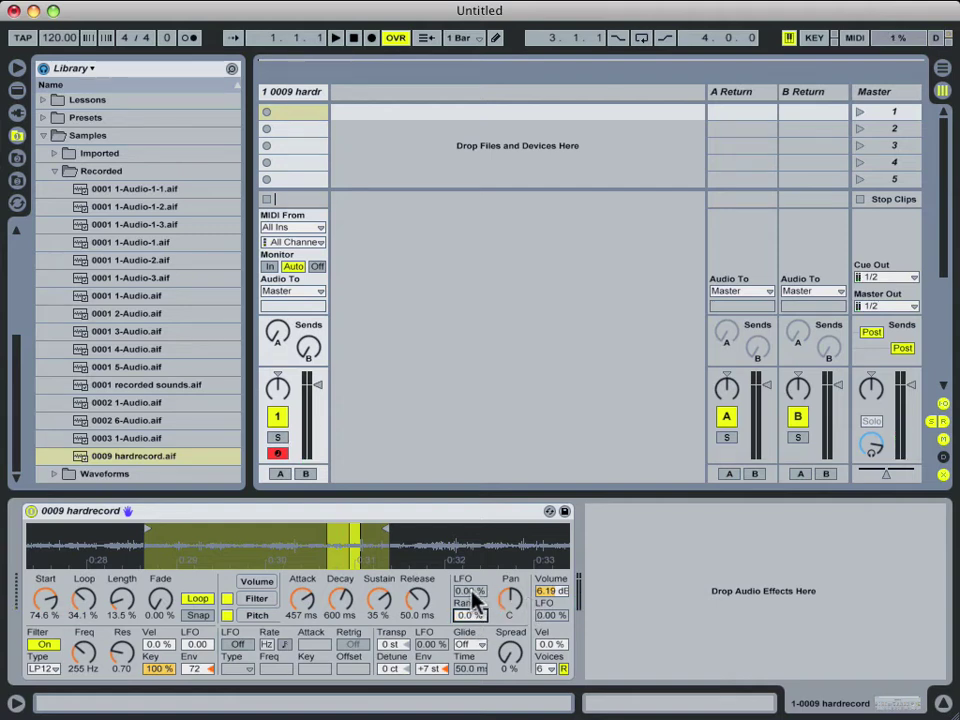
# - Switch on the LFO with a sine waveform and set the pan's LFO amount to 64.1 %
pyautogui.click(241, 646)
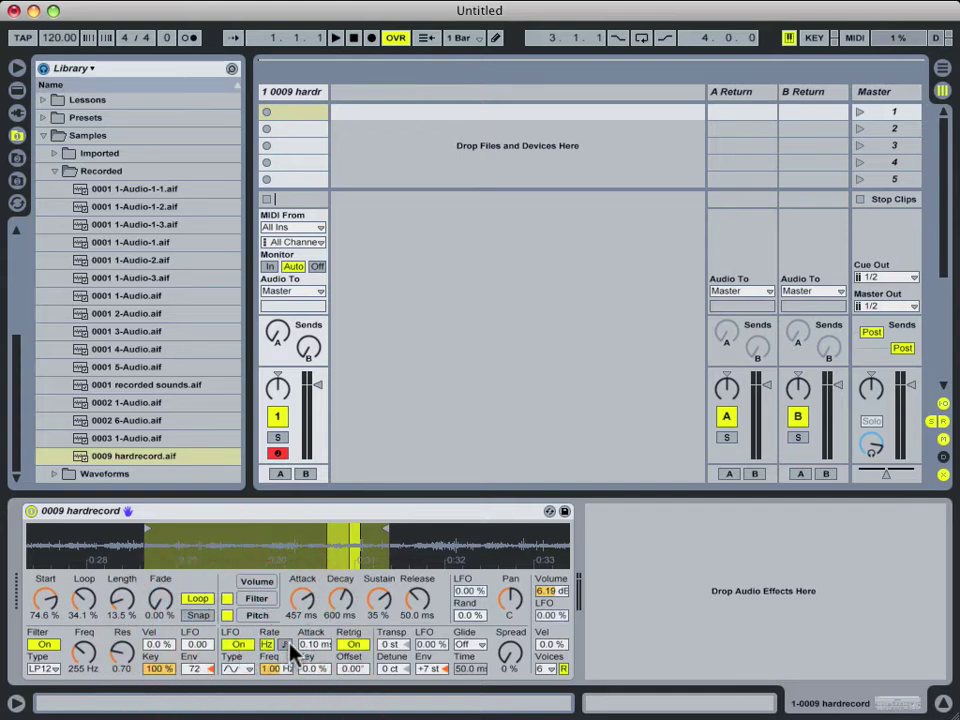
pyautogui.moveTo(474, 597); pyautogui.dragTo(474, 585)
pyautogui.moveTo(474, 585); pyautogui.dragTo(474, 583)
pyautogui.click(238, 669)
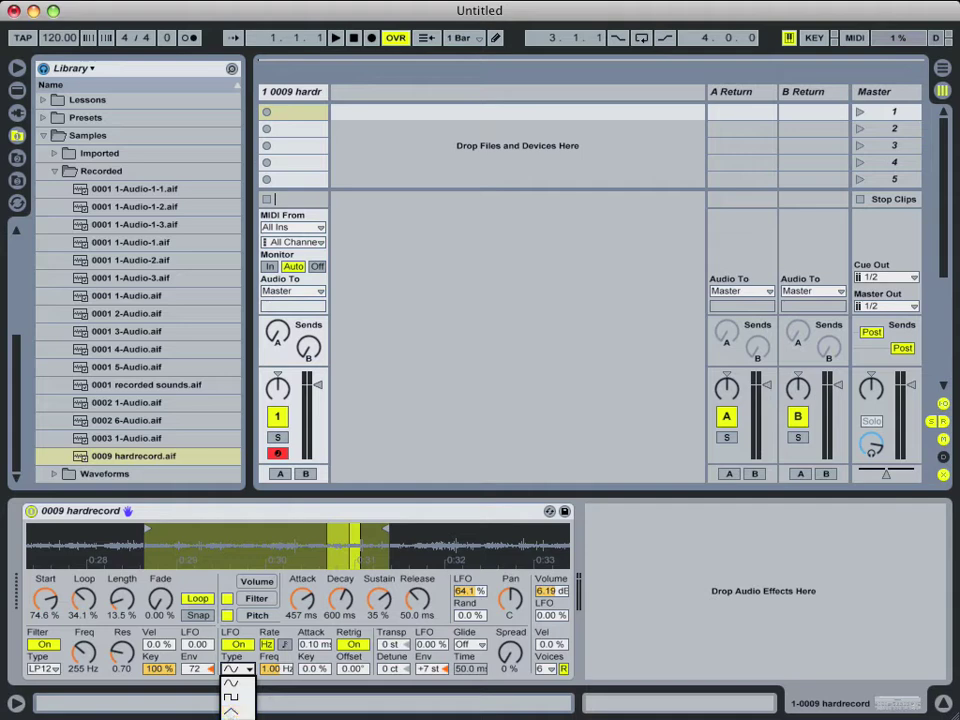
pyautogui.click(240, 684)
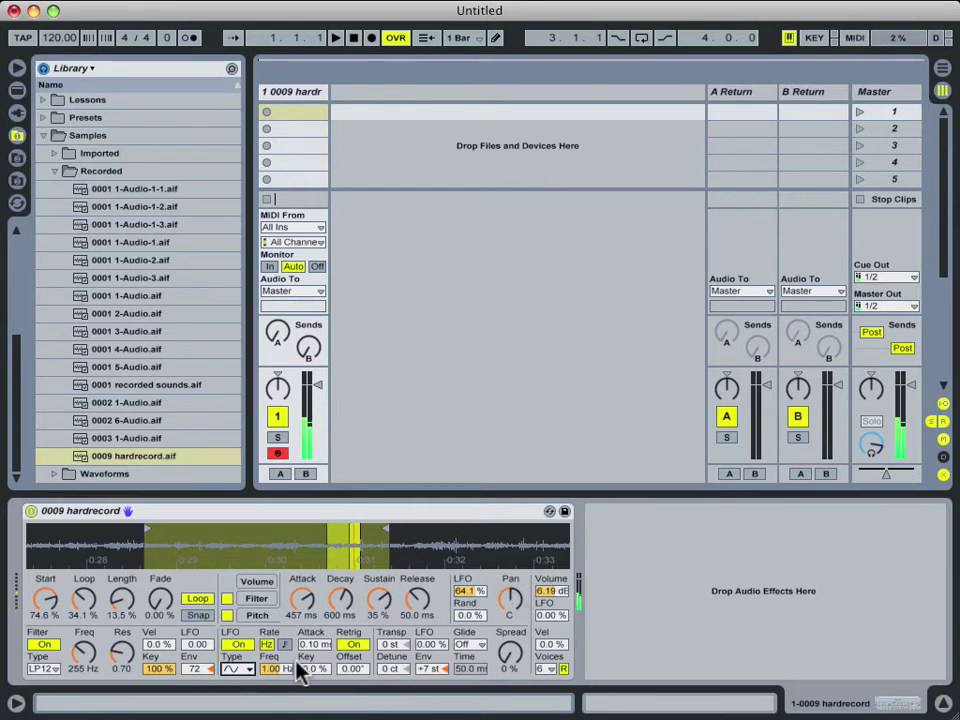
# - Try an LFO frequency of 1.49 Hz, and a tempo-synced LFO rate of 1 beat
pyautogui.moveTo(283, 680); pyautogui.dragTo(283, 650)
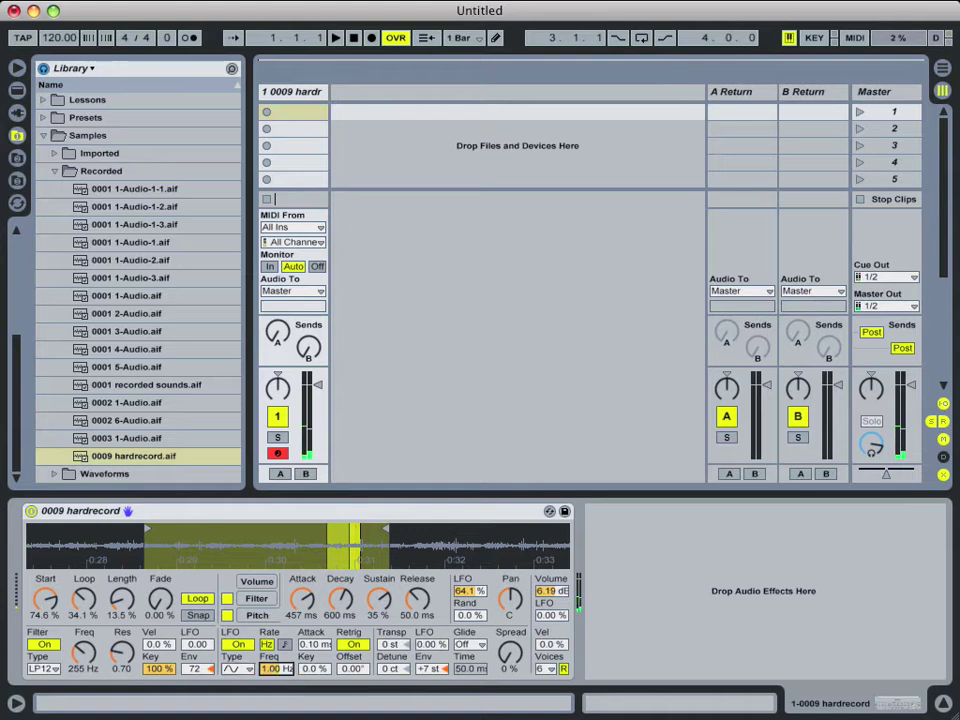
pyautogui.moveTo(274, 680)
pyautogui.mouseDown()
pyautogui.moveTo(274, 620)
pyautogui.moveTo(274, 716)
pyautogui.moveTo(274, 655)
pyautogui.moveTo(274, 664)
pyautogui.mouseUp()
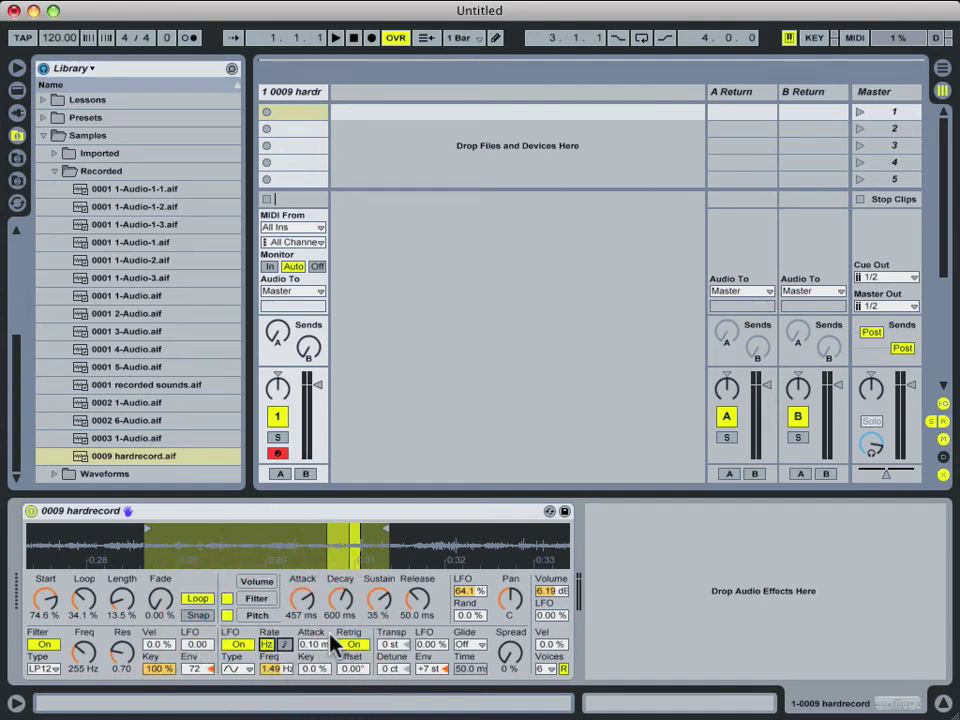
pyautogui.click(285, 645)
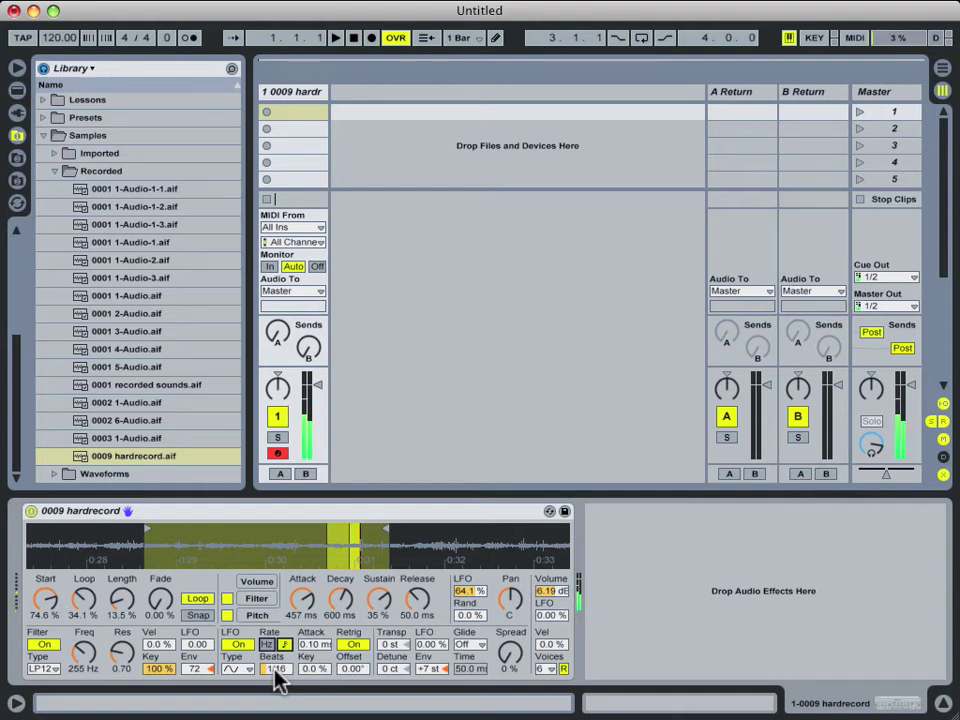
pyautogui.click(274, 670)
pyautogui.moveTo(274, 670); pyautogui.dragTo(274, 681)
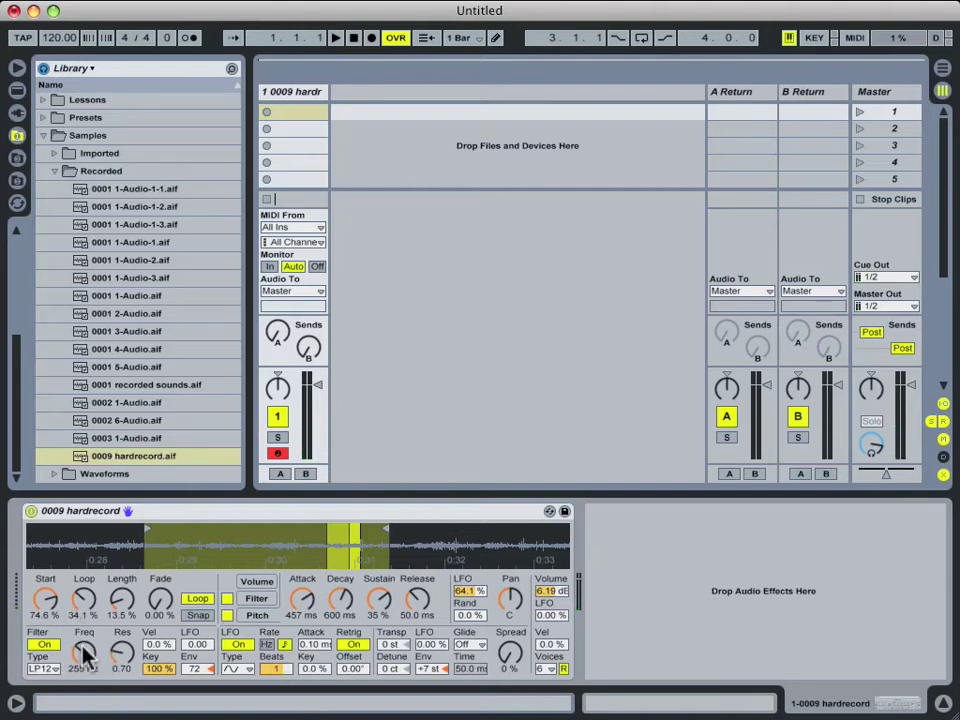
# - Experiment with the filter's frequency and resonance, ending at 125 Hz and 1.05
pyautogui.moveTo(85, 652); pyautogui.dragTo(85, 609)
pyautogui.moveTo(122, 652)
pyautogui.mouseDown()
pyautogui.moveTo(122, 636)
pyautogui.moveTo(122, 644)
pyautogui.mouseUp()
pyautogui.moveTo(122, 668); pyautogui.dragTo(122, 654)
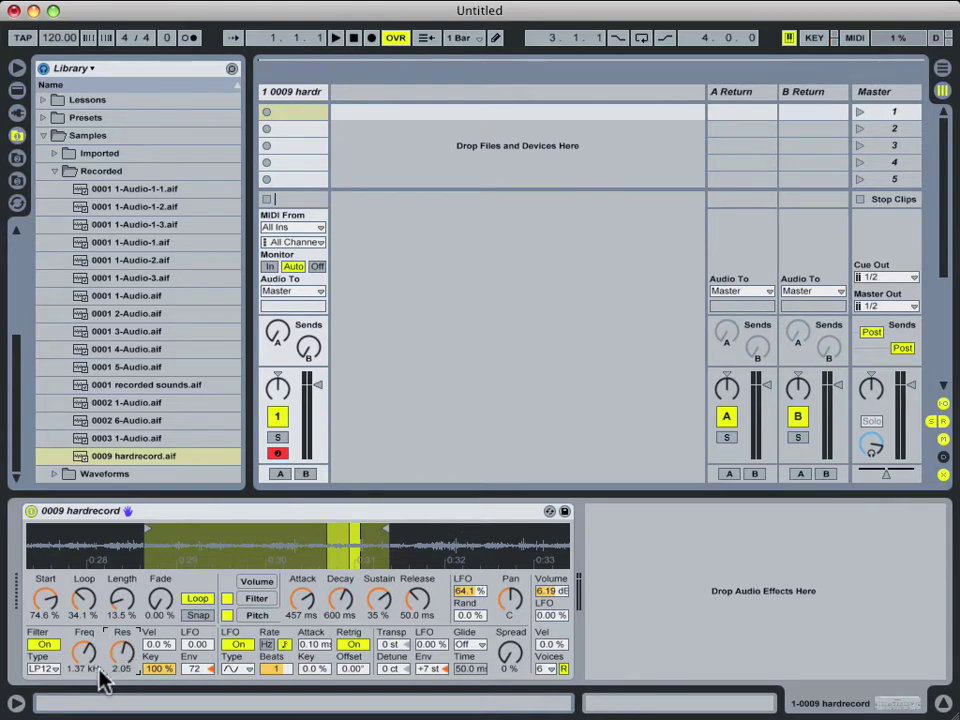
pyautogui.moveTo(122, 652); pyautogui.dragTo(122, 610)
pyautogui.moveTo(90, 658); pyautogui.dragTo(90, 698)
pyautogui.moveTo(122, 652)
pyautogui.mouseDown()
pyautogui.moveTo(122, 678)
pyautogui.moveTo(122, 620)
pyautogui.moveTo(124, 664)
pyautogui.mouseUp()
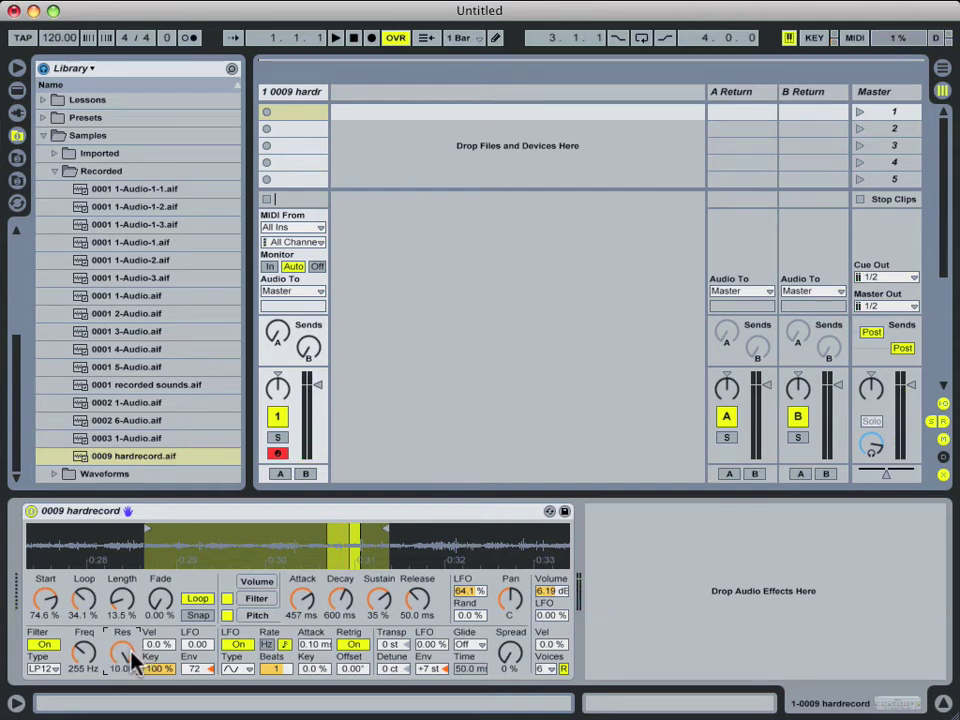
pyautogui.moveTo(128, 662); pyautogui.dragTo(128, 719)
pyautogui.moveTo(130, 655); pyautogui.dragTo(125, 637)
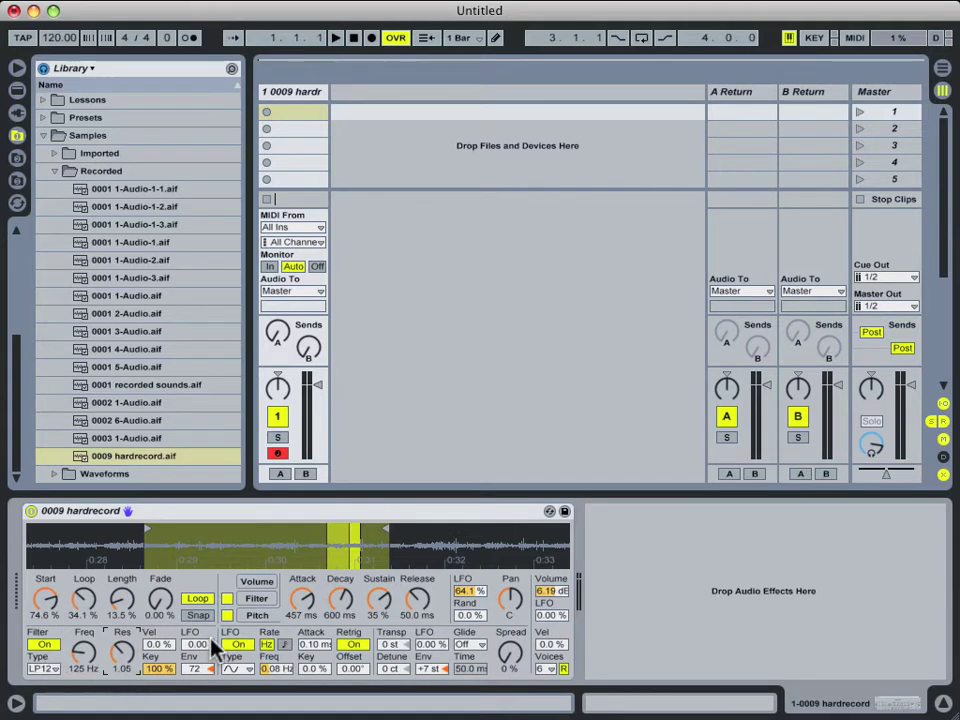
# - Set the filter's LFO amount to 16.9 with envelope amount 0, and the LFO frequency to 8.59 Hz
pyautogui.moveTo(200, 662)
pyautogui.mouseDown()
pyautogui.moveTo(212, 681)
pyautogui.moveTo(196, 605)
pyautogui.mouseUp()
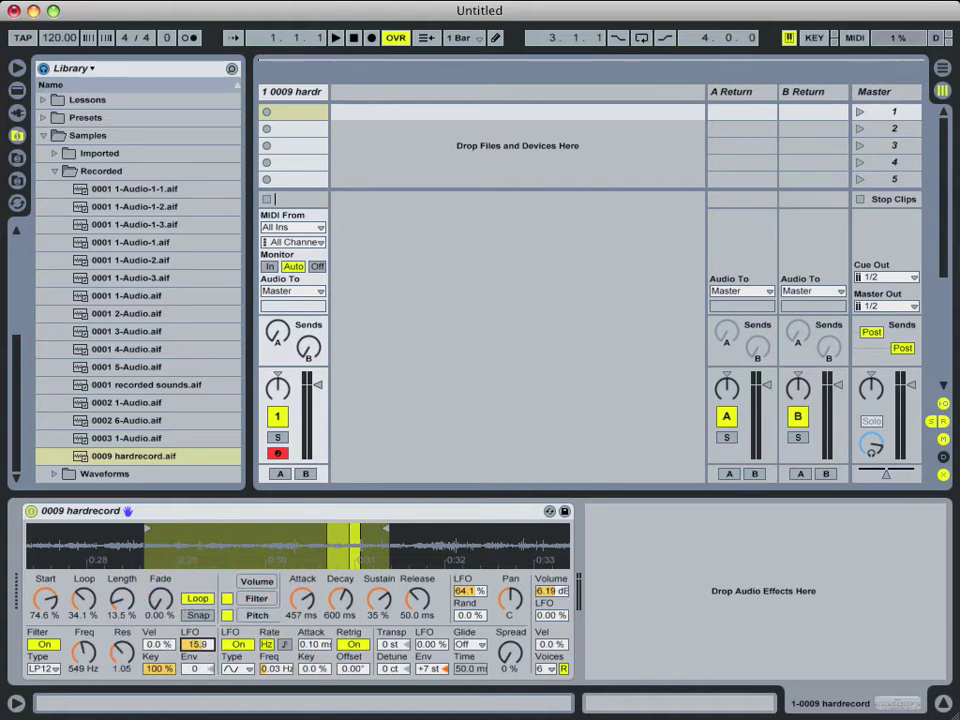
pyautogui.moveTo(276, 668)
pyautogui.mouseDown()
pyautogui.moveTo(276, 640)
pyautogui.moveTo(279, 681)
pyautogui.mouseUp()
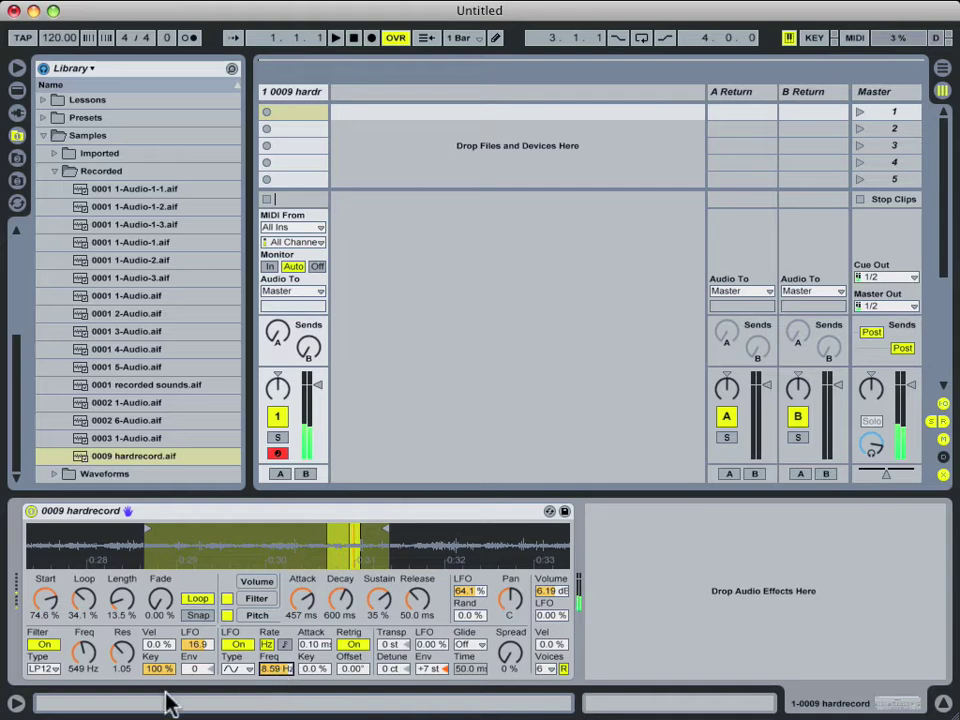
# - Set the filter frequency to 471 Hz and resonance to 0.89, keeping the LP12 filter type
pyautogui.moveTo(85, 645); pyautogui.dragTo(85, 630)
pyautogui.moveTo(70, 667); pyautogui.dragTo(72, 680)
pyautogui.moveTo(122, 655); pyautogui.dragTo(122, 645)
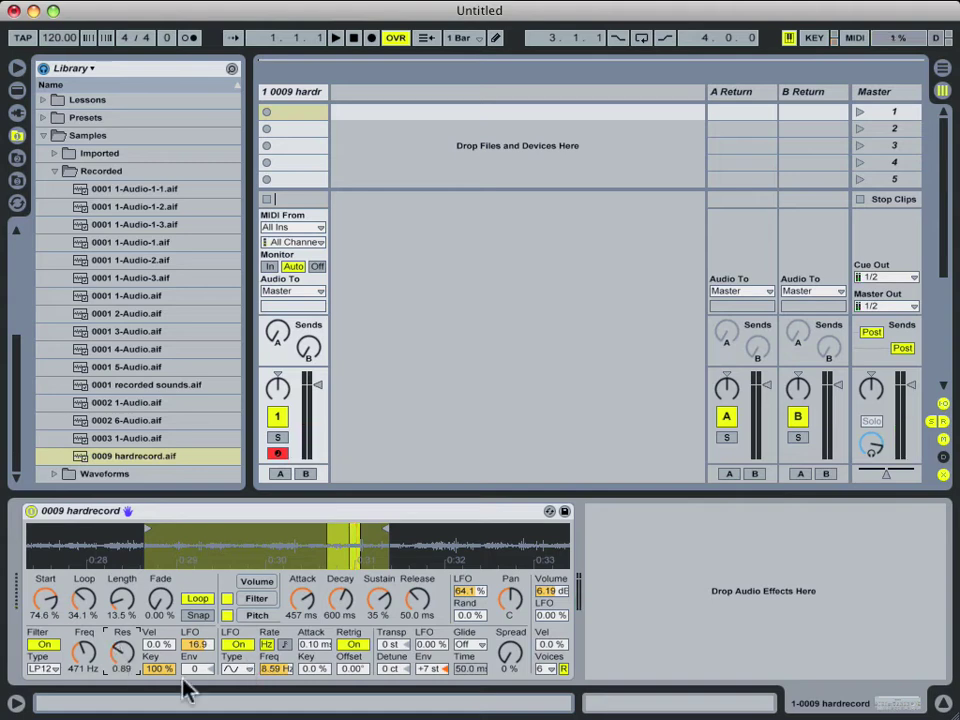
pyautogui.click(43, 669)
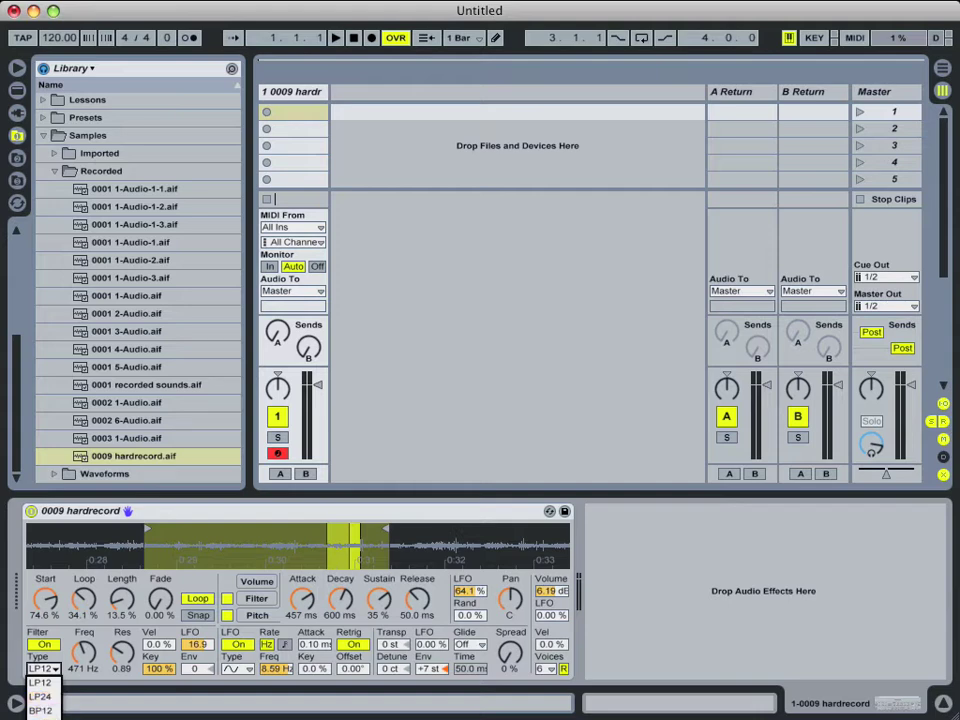
pyautogui.click(369, 561)
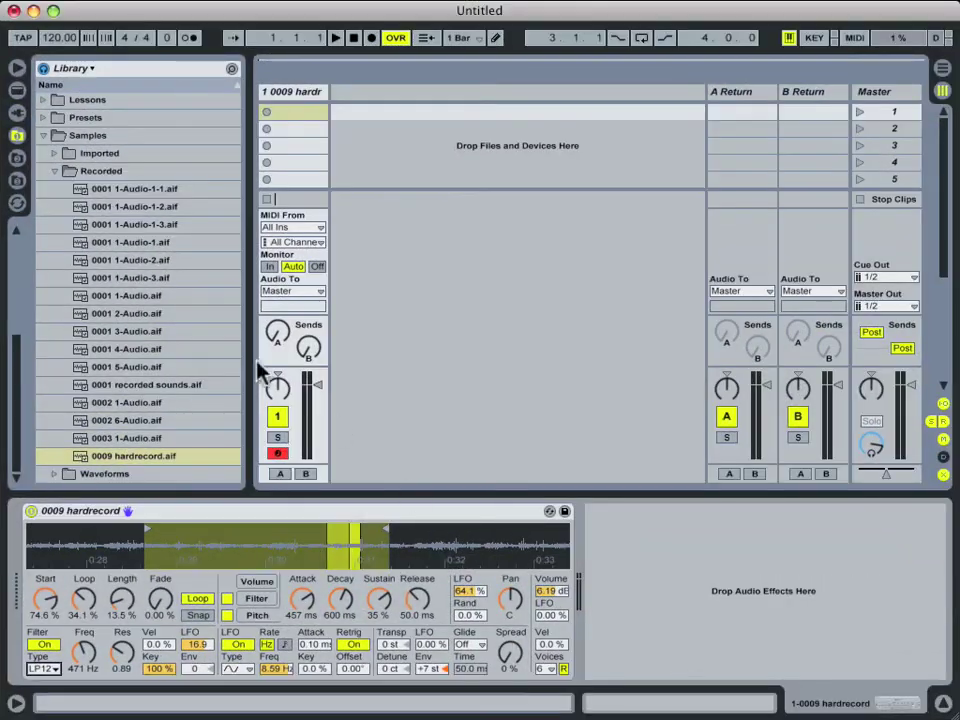
# - Add a Drum Rack from the Live instruments on a new MIDI track
pyautogui.click(17, 91)
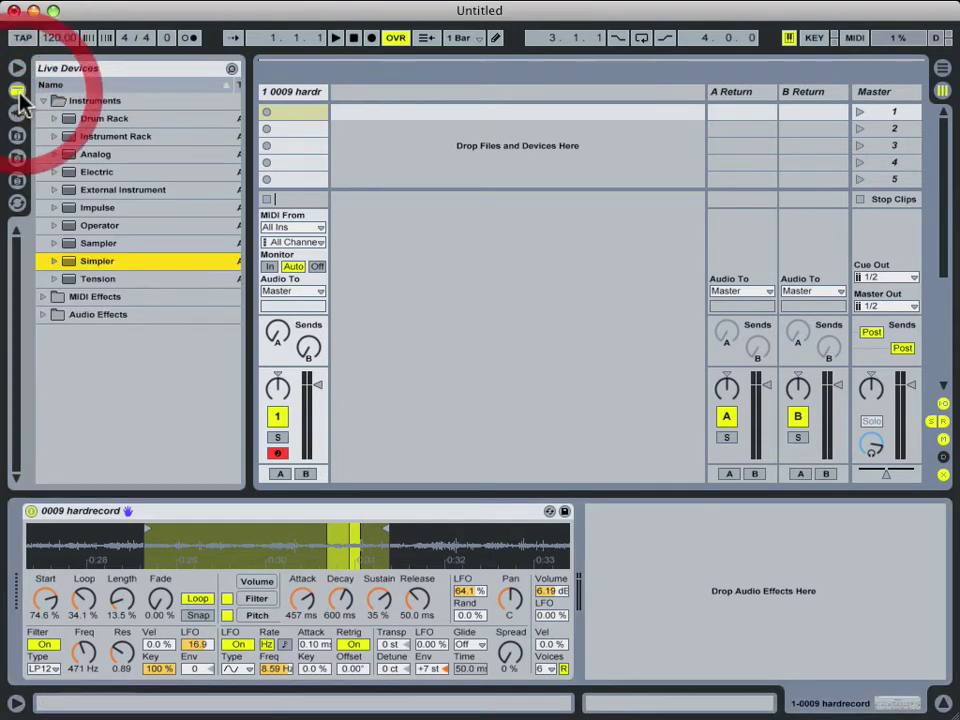
pyautogui.click(64, 118)
pyautogui.moveTo(71, 118); pyautogui.dragTo(392, 154)
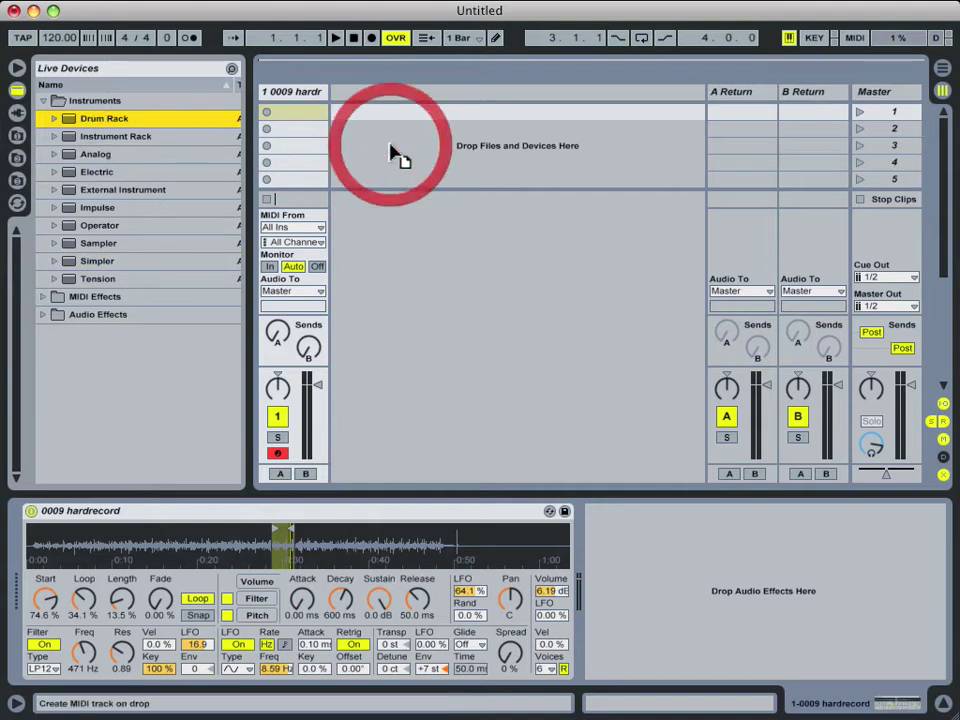
pyautogui.click(369, 96)
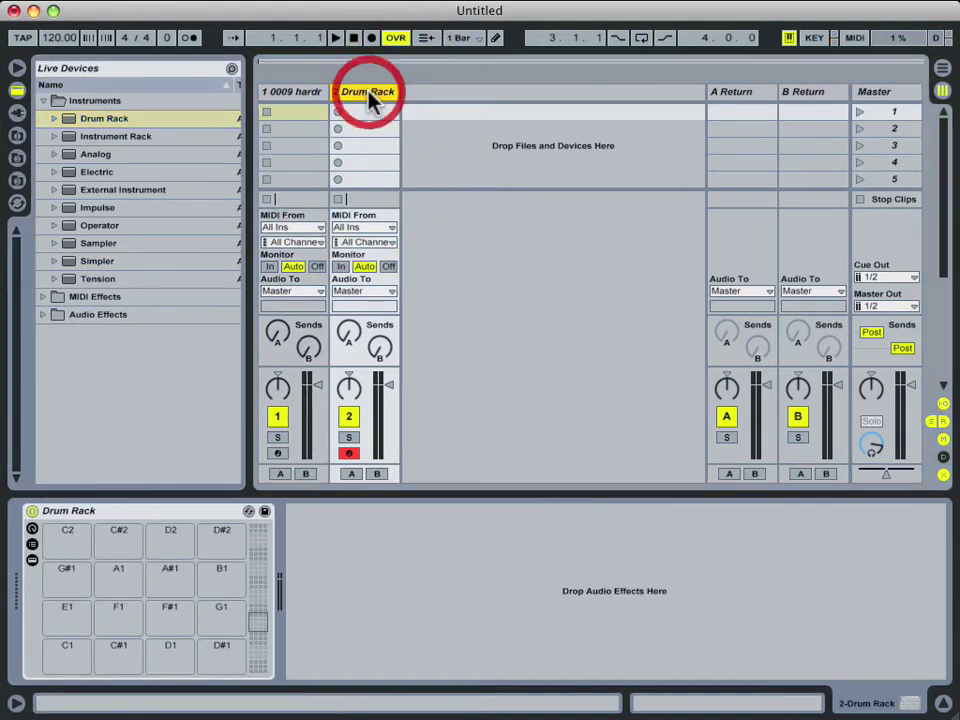
# - Select the Drum Rack's C2 pad and show the rack's macro controls and chain list
pyautogui.click(213, 622)
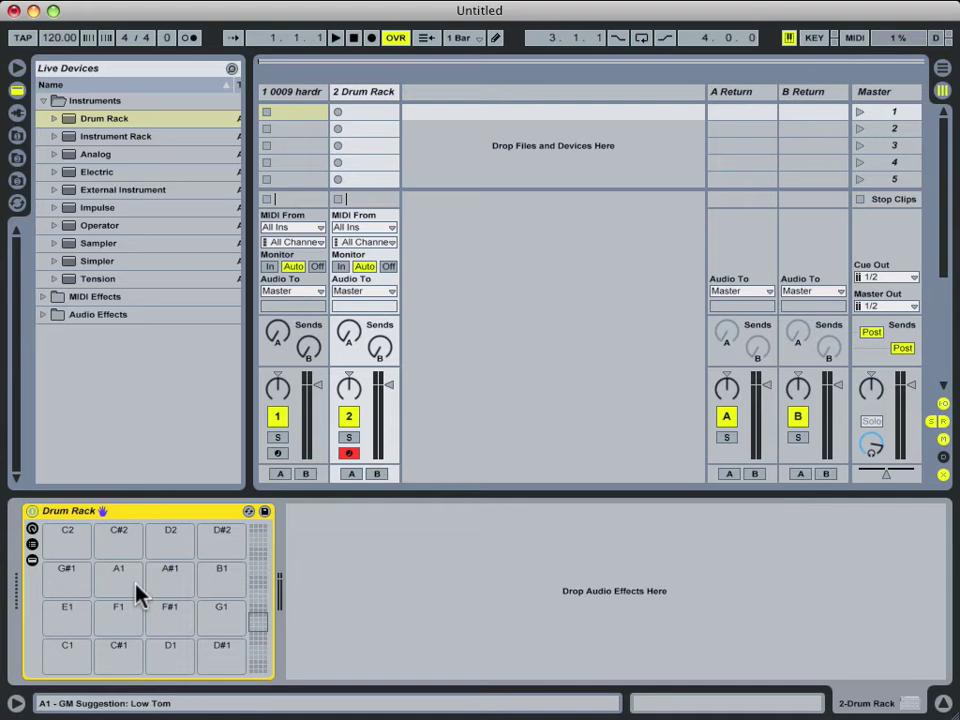
pyautogui.click(130, 511)
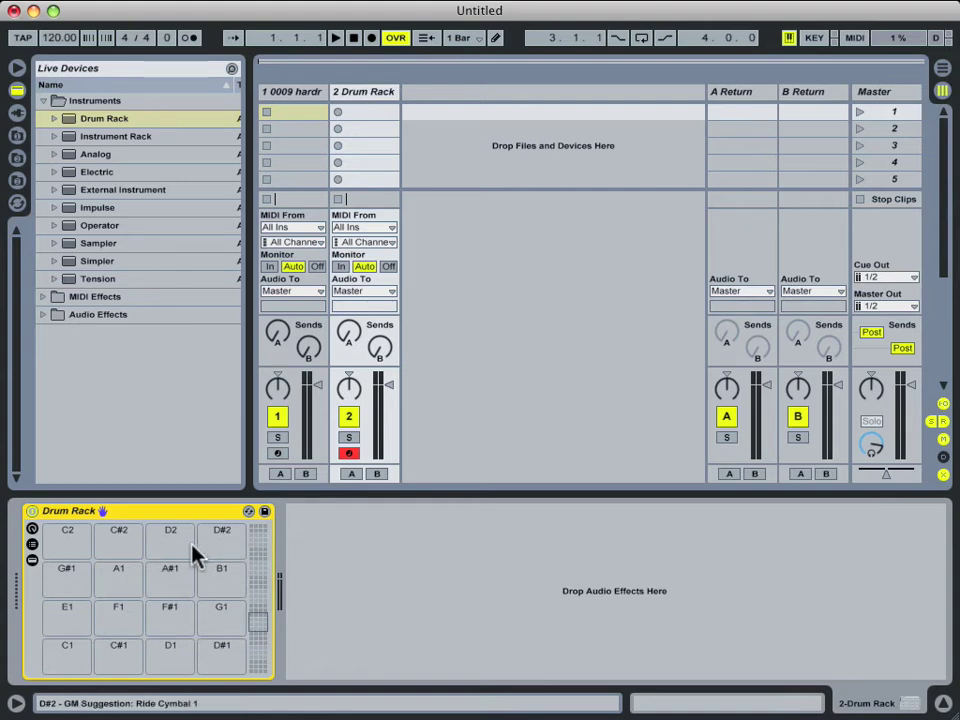
pyautogui.click(66, 538)
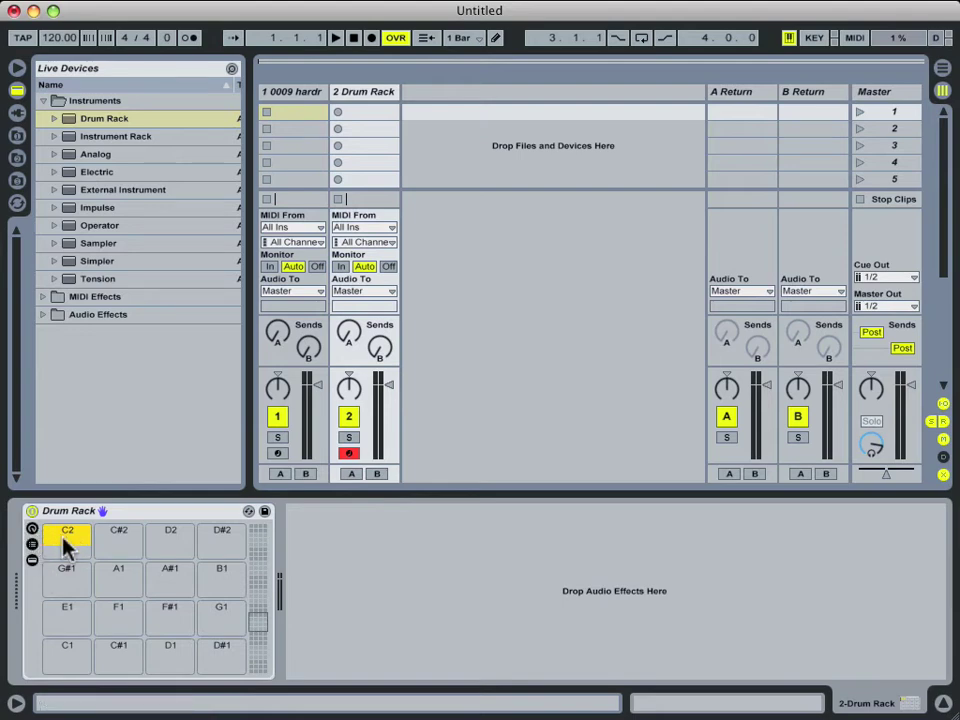
pyautogui.click(31, 530)
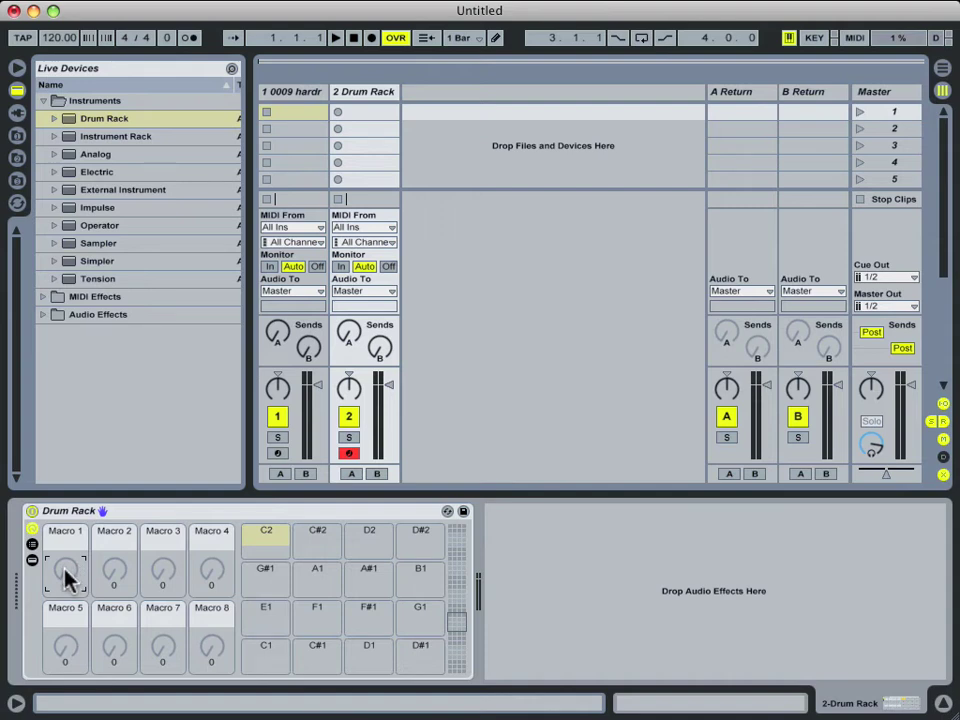
pyautogui.moveTo(68, 578)
pyautogui.mouseDown()
pyautogui.moveTo(68, 463)
pyautogui.moveTo(68, 600)
pyautogui.mouseUp()
pyautogui.click(32, 544)
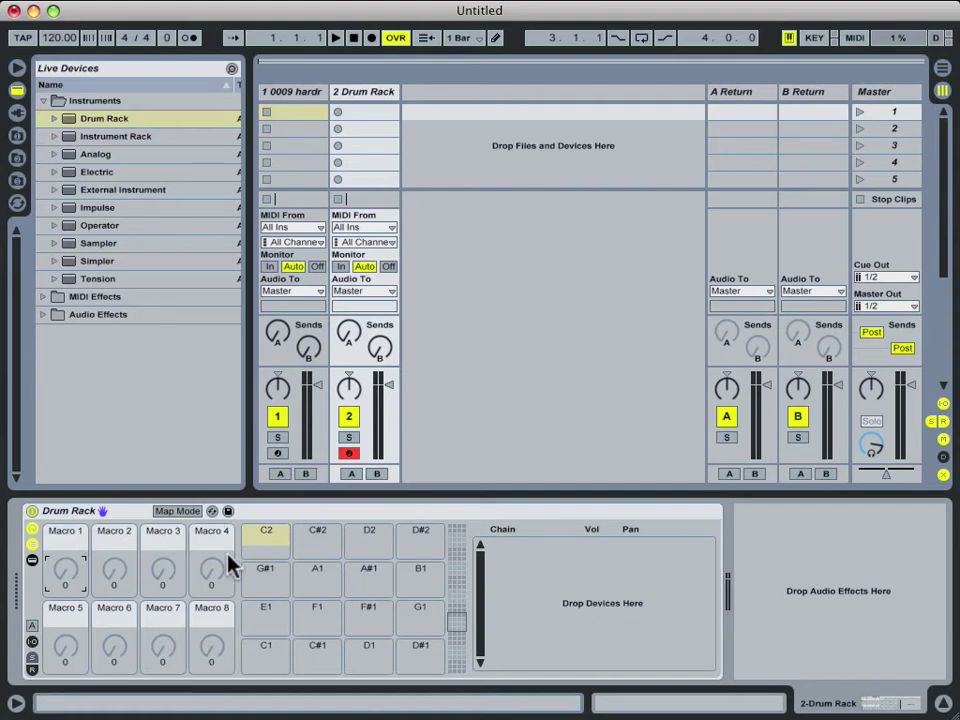
# - Move the 0009 hardrecord Simpler from the first track onto the Drum Rack's C2 pad
pyautogui.click(296, 92)
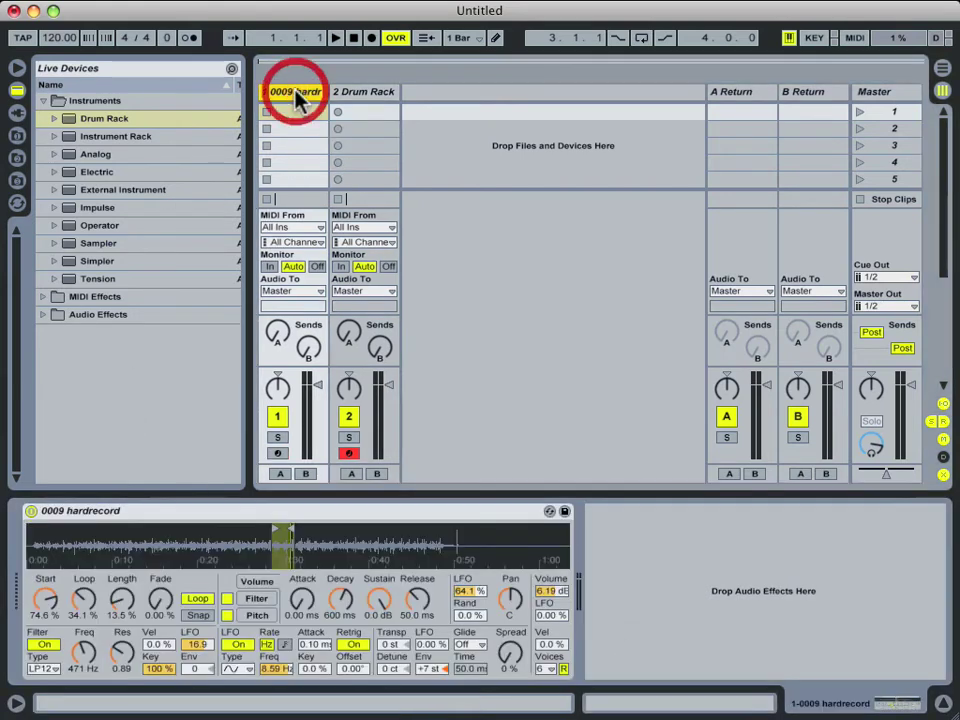
pyautogui.click(225, 519)
pyautogui.click(337, 121)
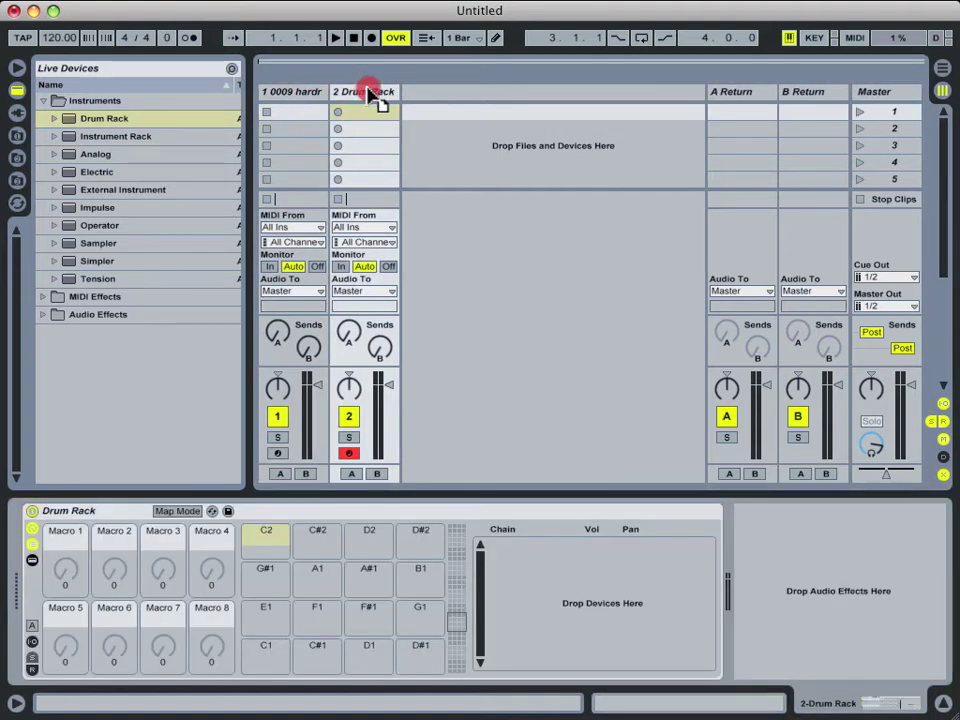
pyautogui.moveTo(375, 95); pyautogui.dragTo(283, 553)
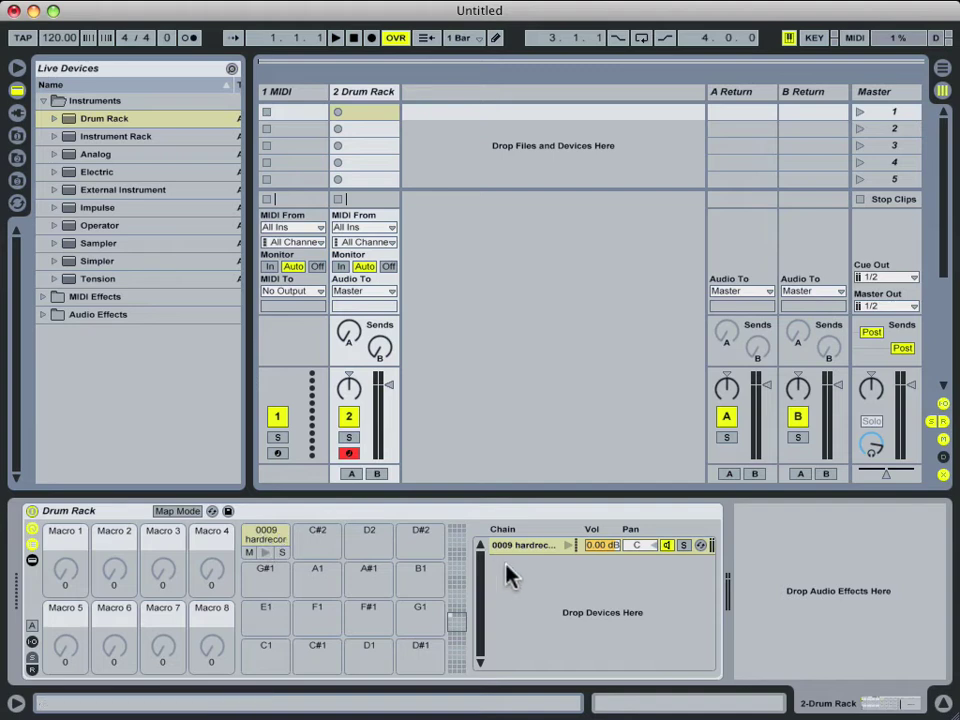
# - Open the 0009 hardrecord chain to show its Simpler device inside the Drum Rack
pyautogui.hscroll(5, 499, 566)
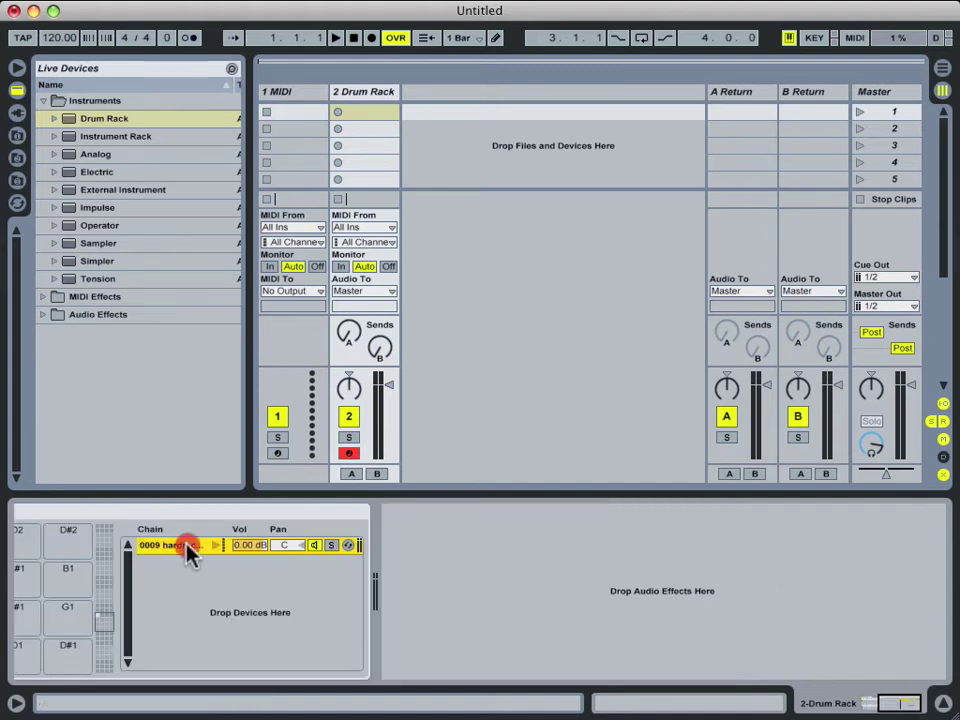
pyautogui.click(190, 550)
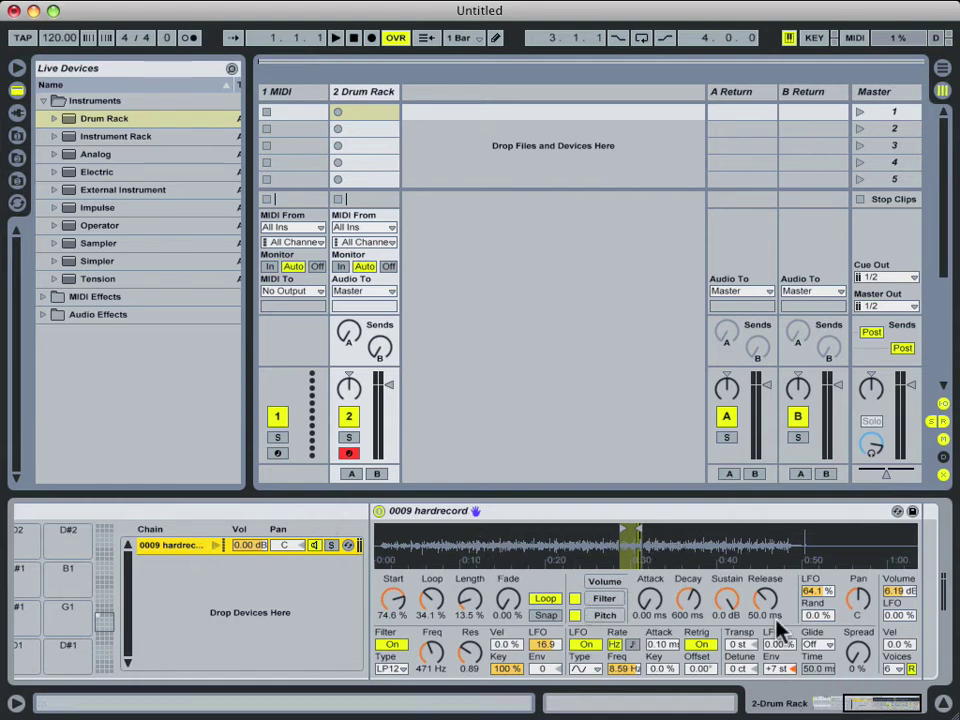
pyautogui.moveTo(896, 702); pyautogui.dragTo(863, 702)
pyautogui.click(527, 552)
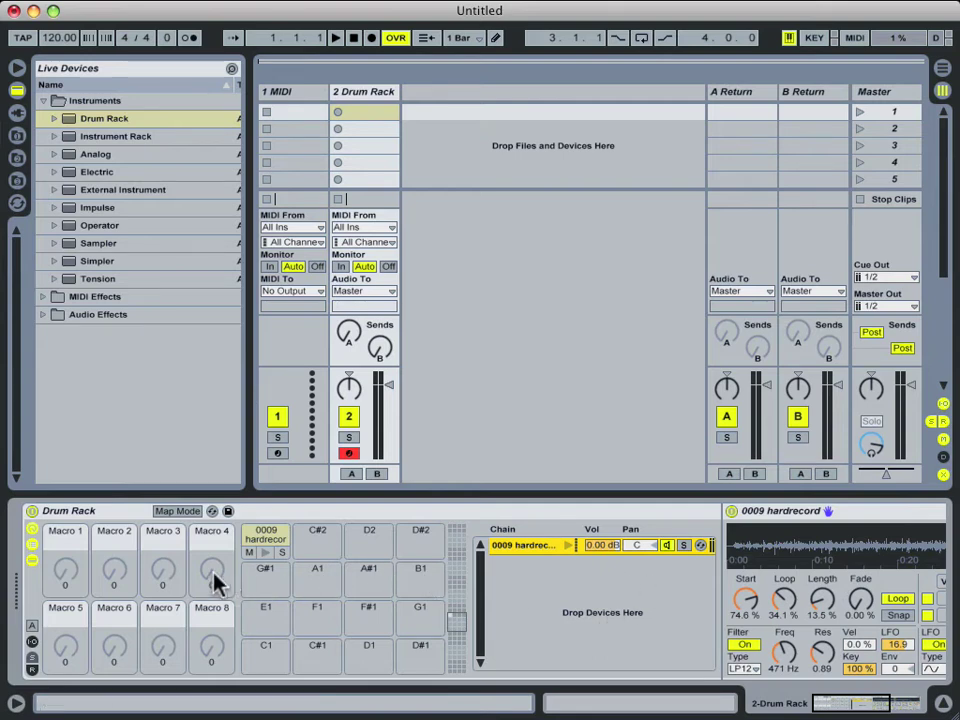
# - Show the chains' input/output settings and select the 0009 hardrecord pad
pyautogui.click(31, 642)
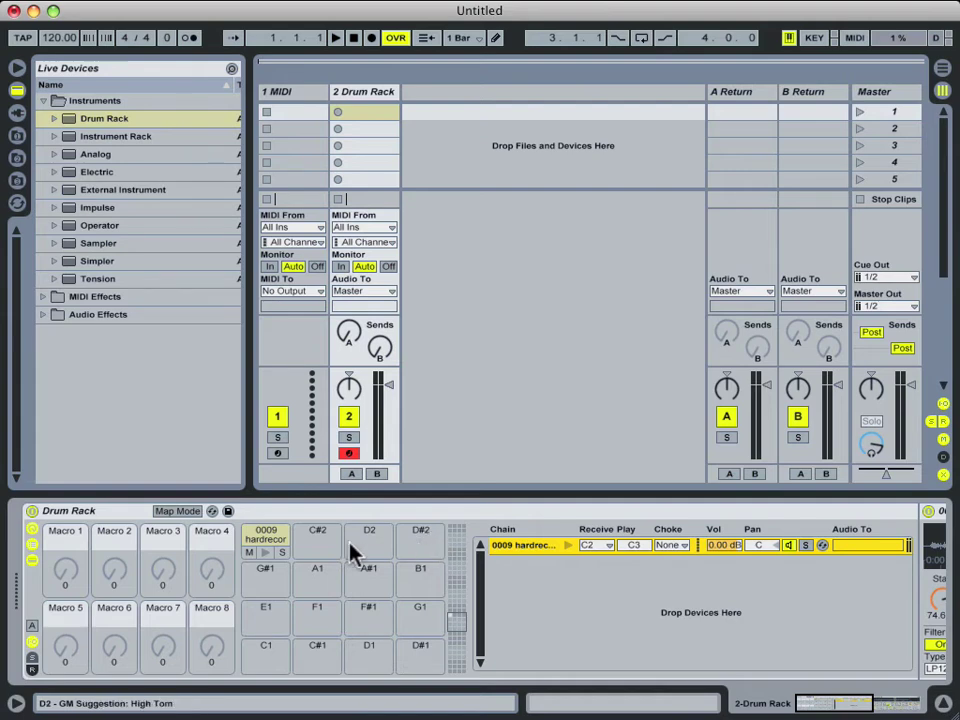
pyautogui.click(252, 537)
pyautogui.click(266, 538)
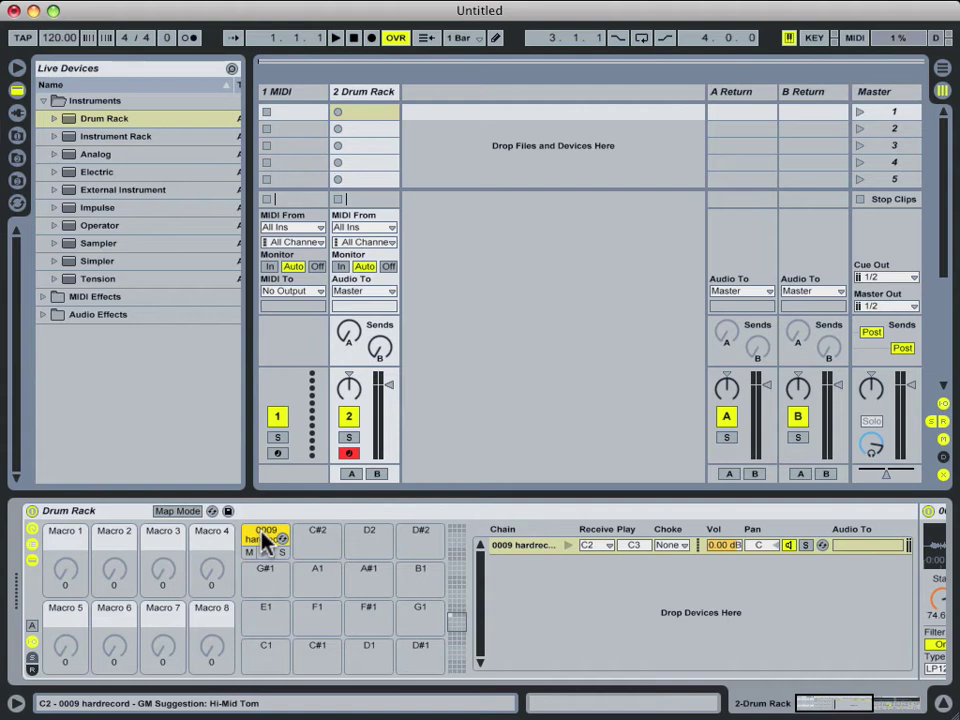
# - Duplicate the 0009 hardrecord pad from C2 onto the C#2 pad and select the copy
pyautogui.click(265, 539)
pyautogui.moveTo(265, 540); pyautogui.dragTo(321, 548)
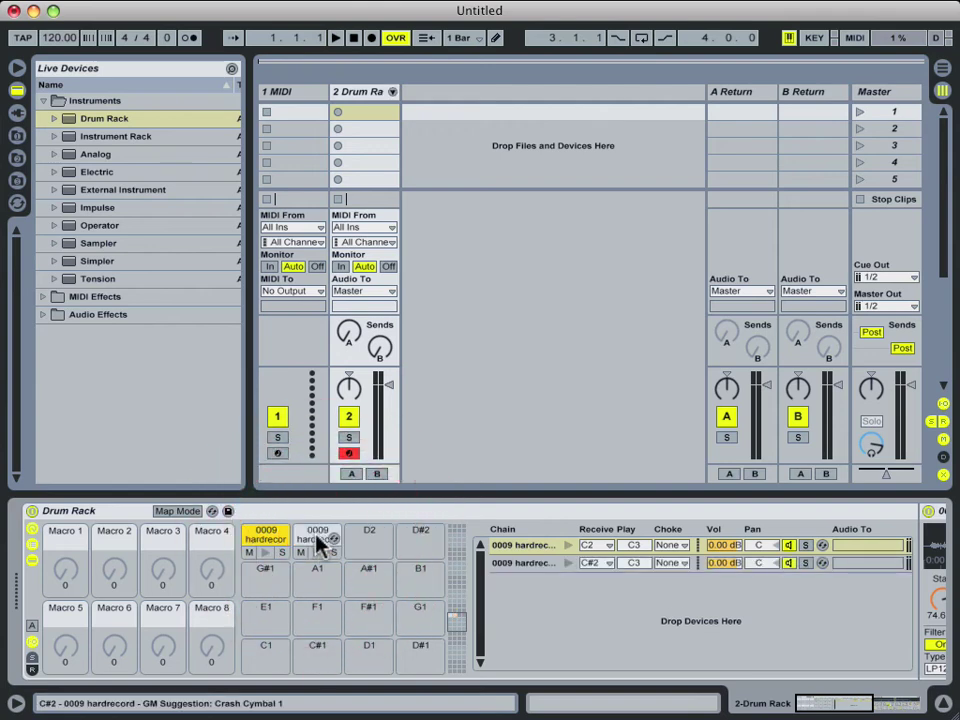
pyautogui.click(321, 545)
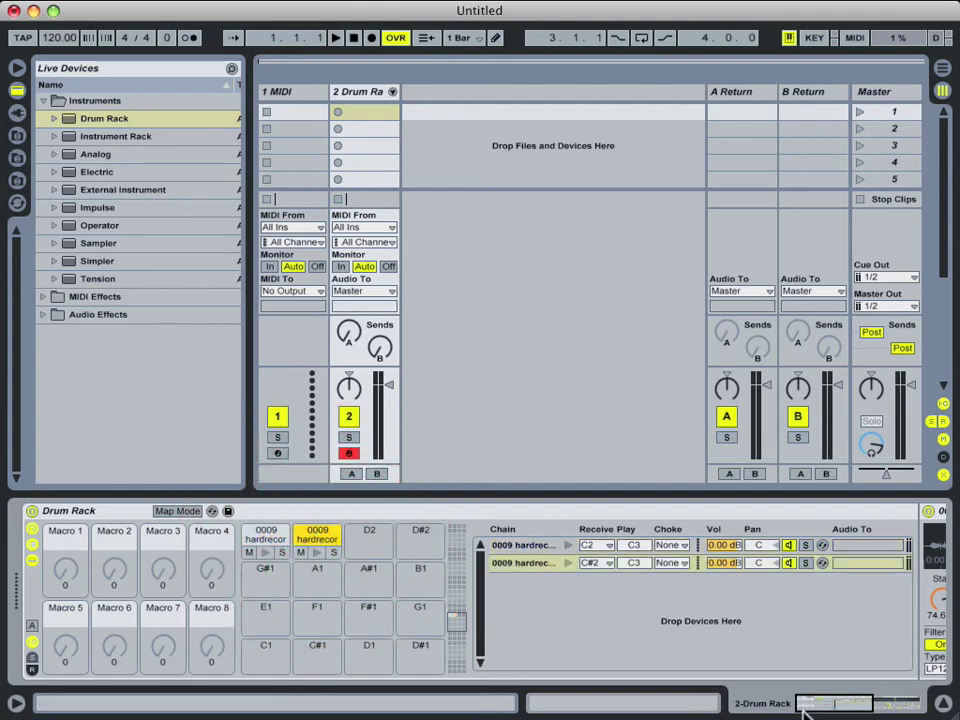
# - Transpose the C#2 pad's Simpler by +3 st and set its filter LFO amount to 0.00
pyautogui.click(835, 702)
pyautogui.moveTo(835, 702); pyautogui.dragTo(855, 702)
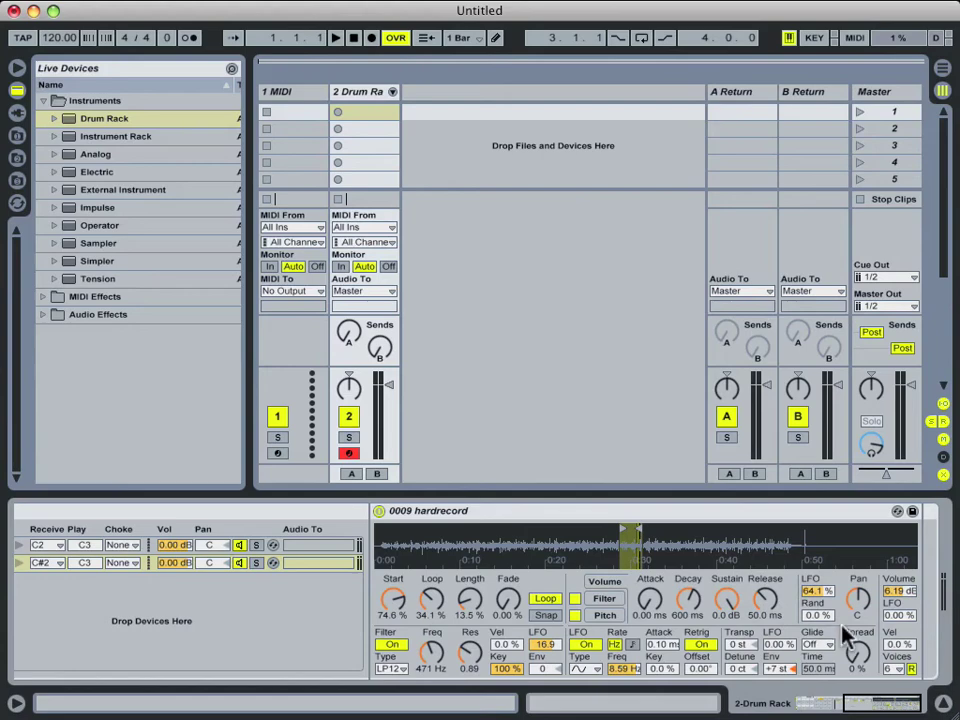
pyautogui.moveTo(736, 646); pyautogui.dragTo(736, 630)
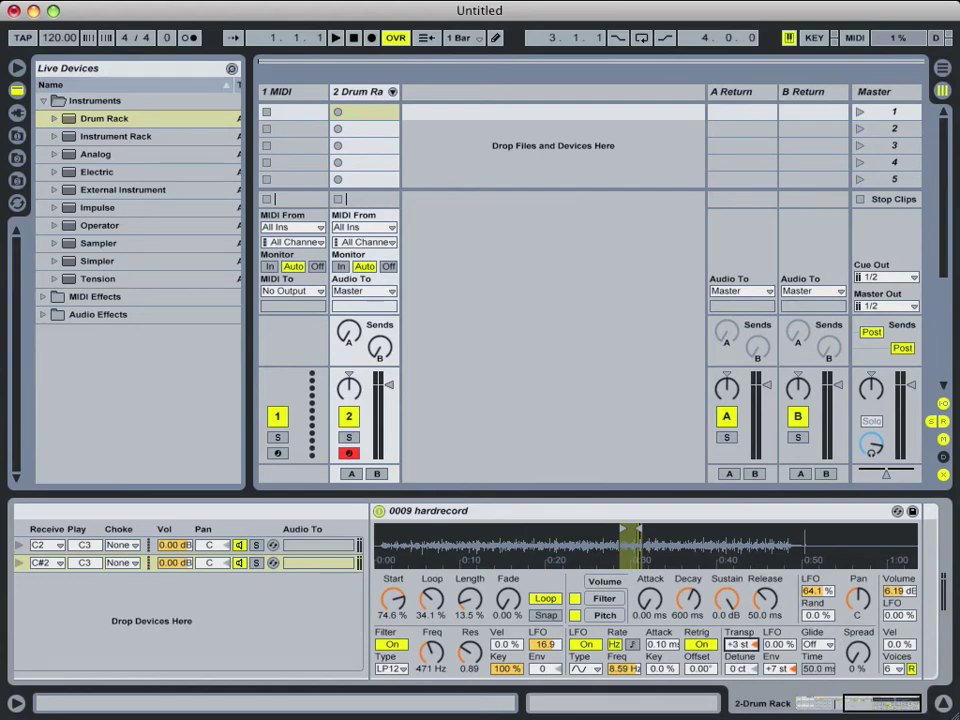
pyautogui.moveTo(877, 703); pyautogui.dragTo(851, 703)
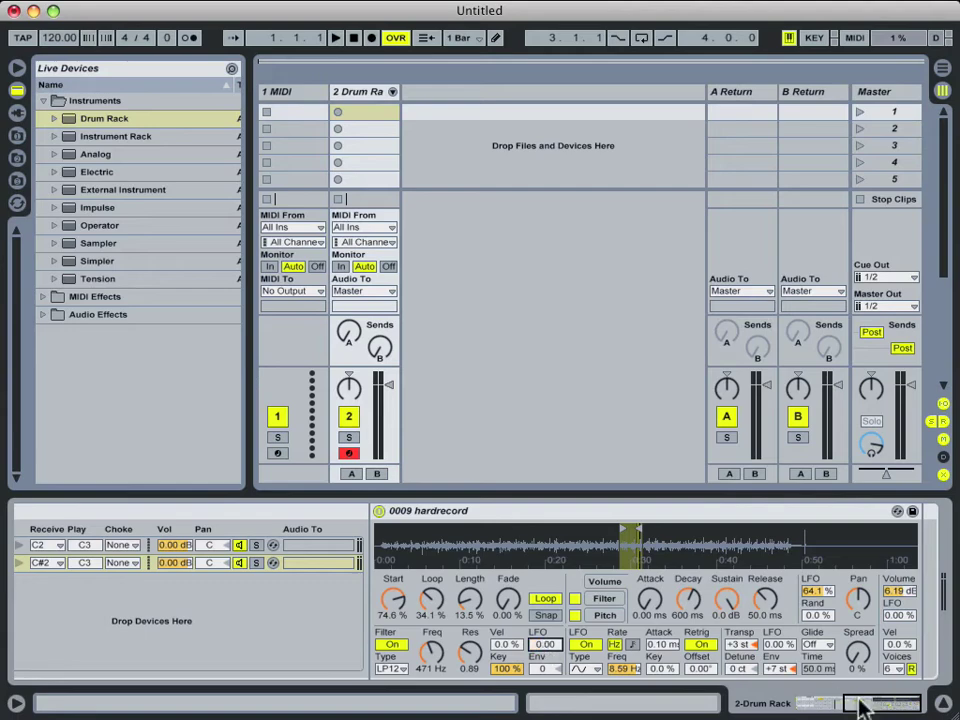
# - Select the C2 chain and set its Simpler's filter LFO amount to 0.00
pyautogui.click(785, 703)
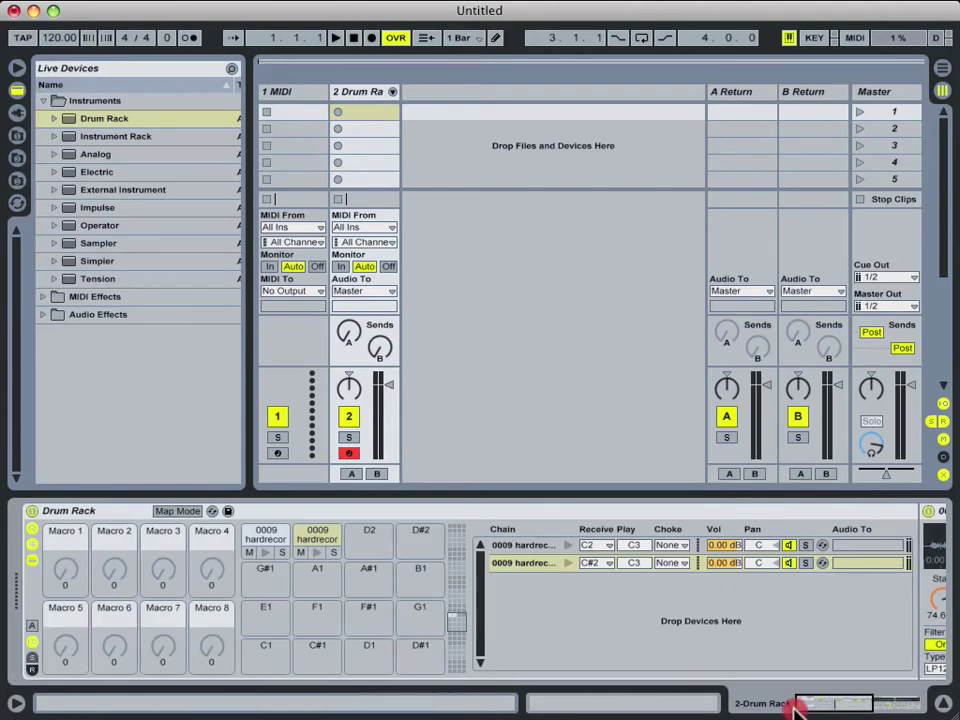
pyautogui.click(508, 547)
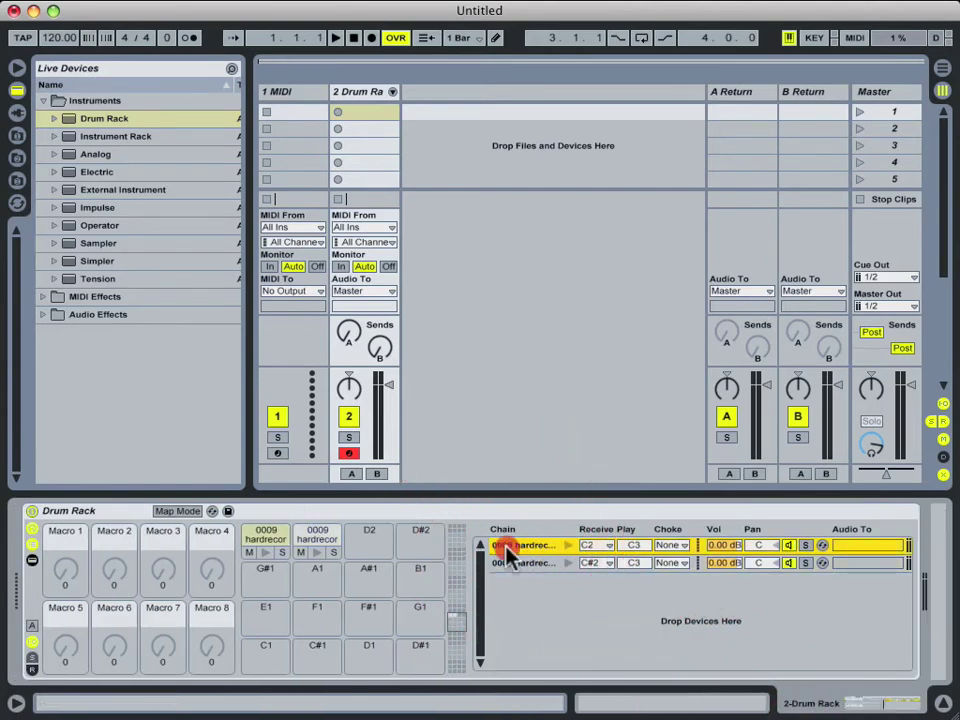
pyautogui.moveTo(853, 701); pyautogui.dragTo(911, 701)
pyautogui.click(543, 645)
pyautogui.press('Delete')
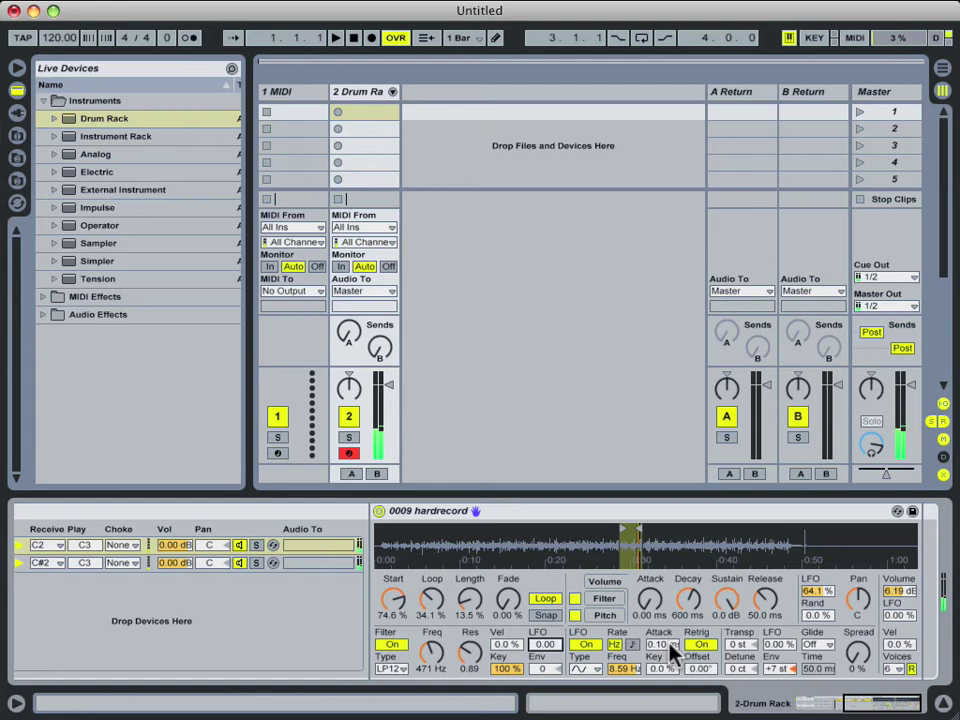
# - Set the C2 Simpler's filter frequency to 18.5 kHz and copy the value to its sibling
pyautogui.moveTo(432, 655); pyautogui.dragTo(430, 668)
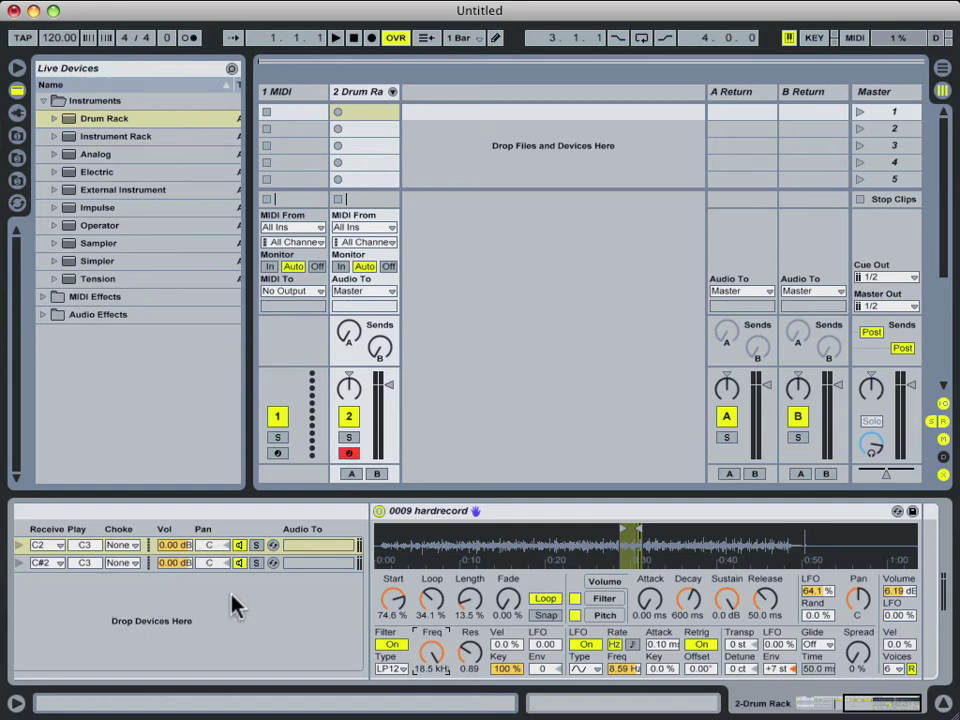
pyautogui.rightClick(432, 654)
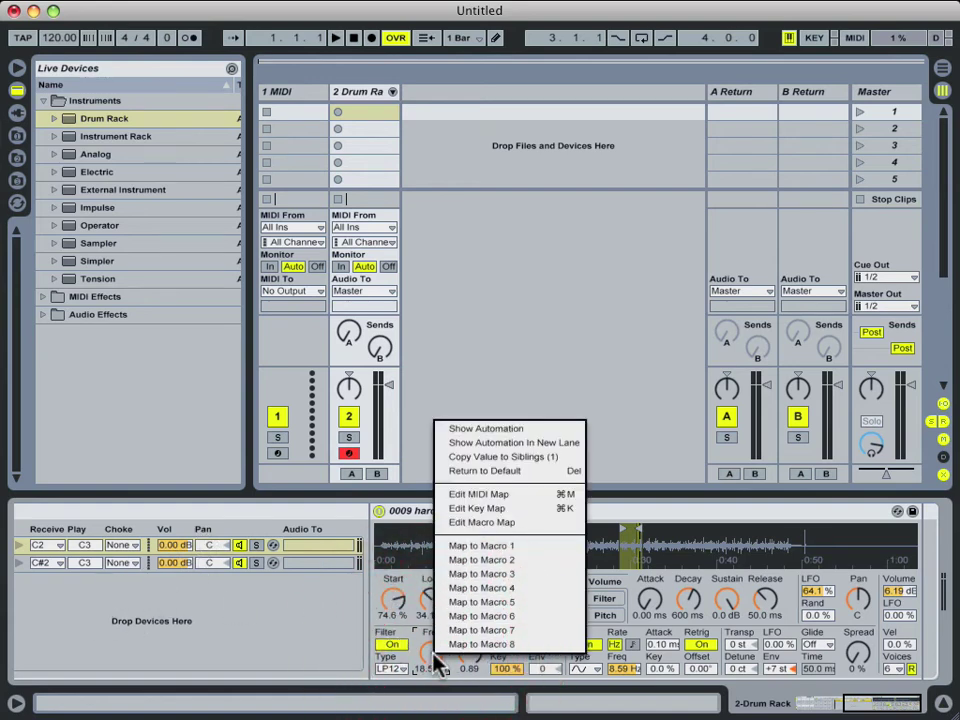
pyautogui.click(496, 457)
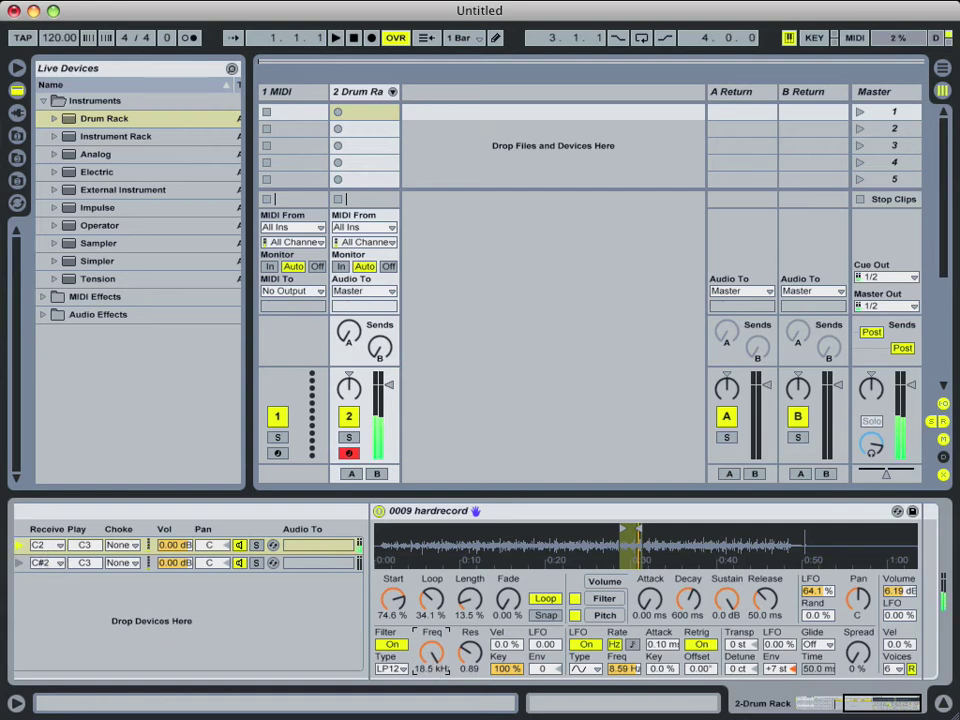
# - Set the C2 Simpler's volume release to 60.0 s and copy the value to its sibling
pyautogui.moveTo(900, 699); pyautogui.dragTo(845, 702)
pyautogui.moveTo(765, 600); pyautogui.dragTo(765, 540)
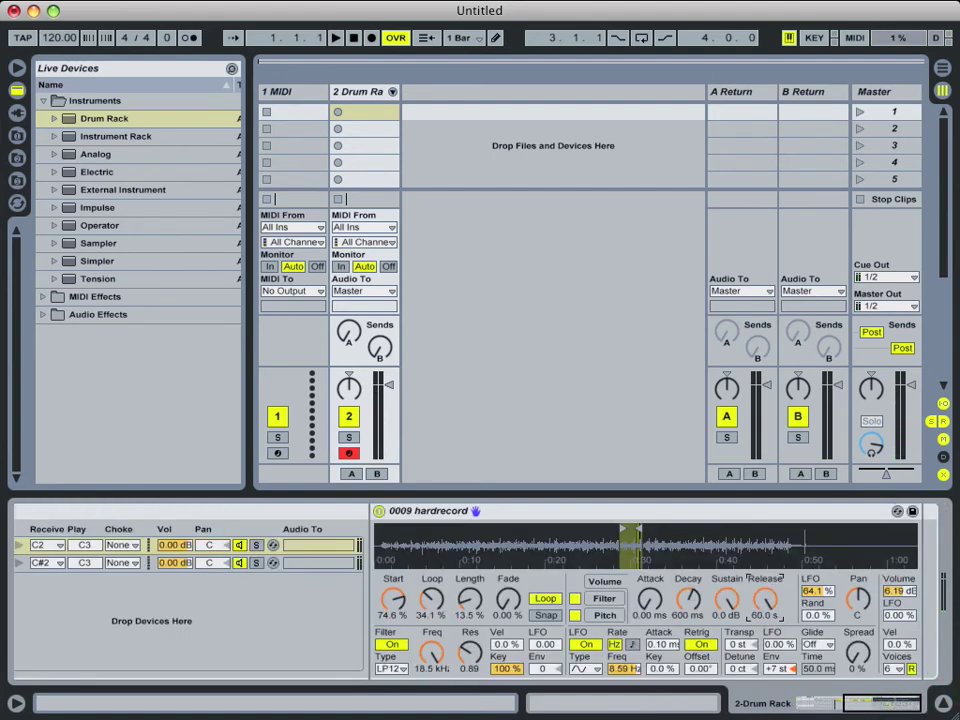
pyautogui.rightClick(768, 601)
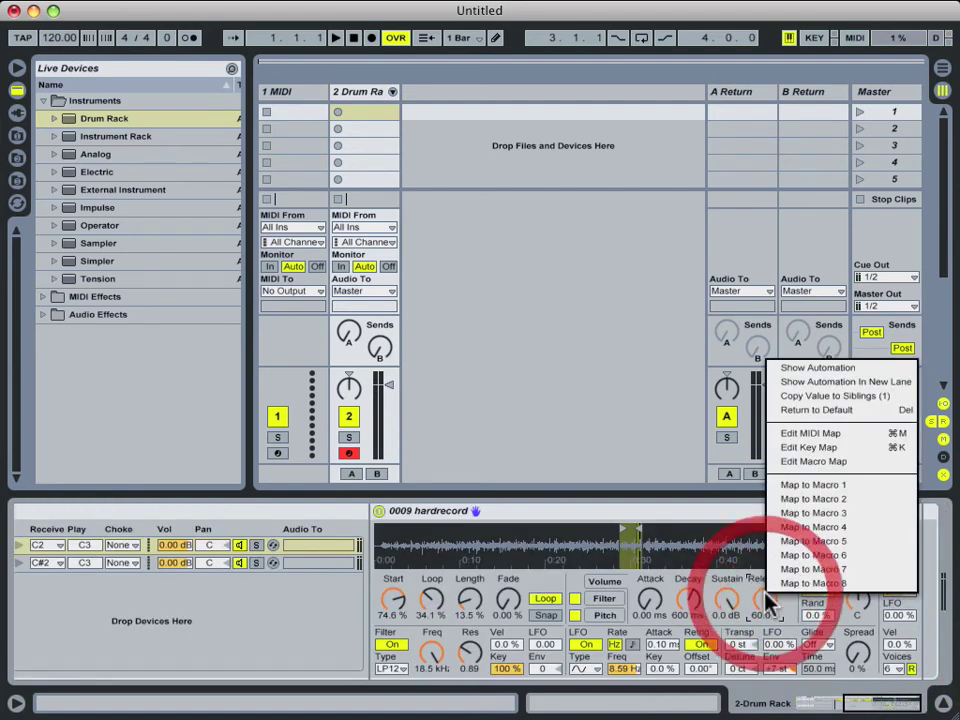
pyautogui.click(836, 396)
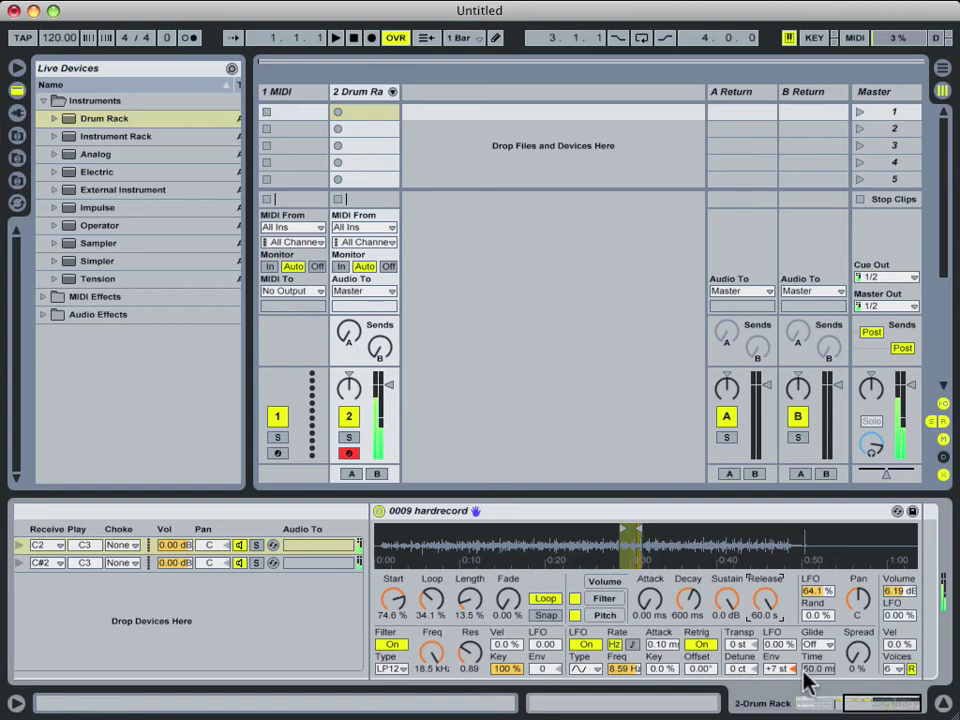
# - Set the C2 Simpler's volume release to 12.5 s and copy the value to its sibling
pyautogui.moveTo(765, 598); pyautogui.dragTo(765, 632)
pyautogui.rightClick(765, 598)
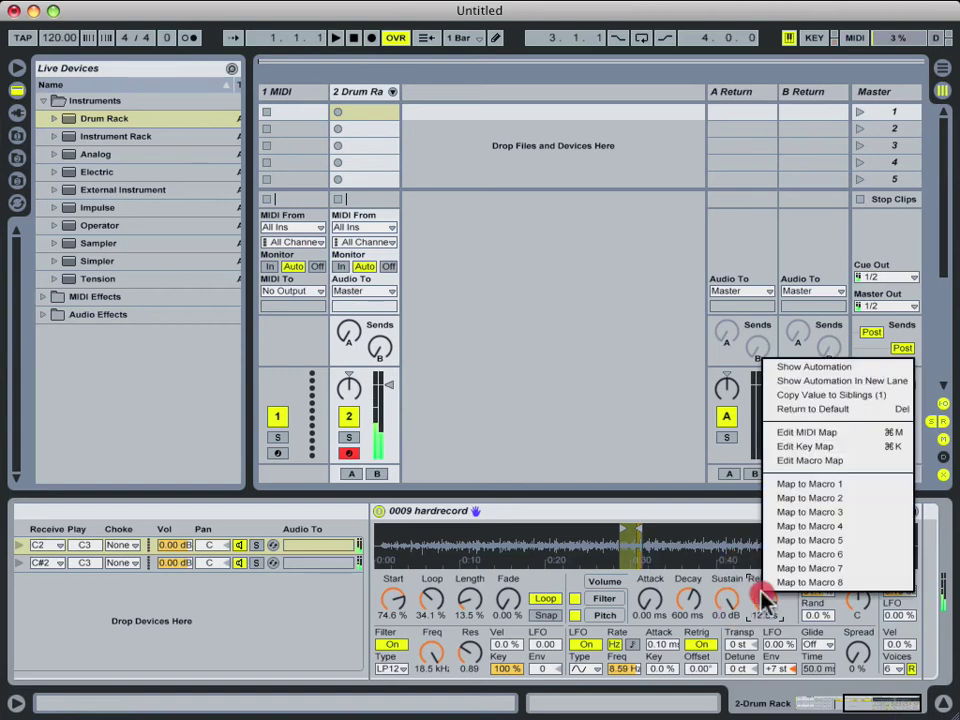
pyautogui.click(845, 394)
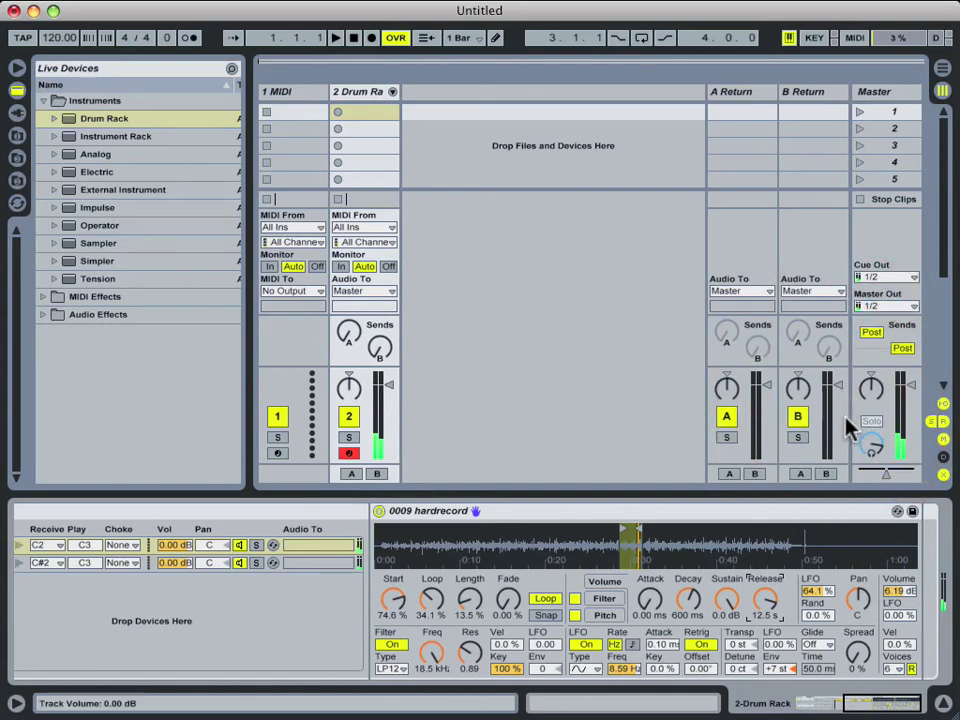
# - Assign both the C2 and C#2 chains of the Drum Rack to choke group 1
pyautogui.moveTo(872, 703); pyautogui.dragTo(818, 699)
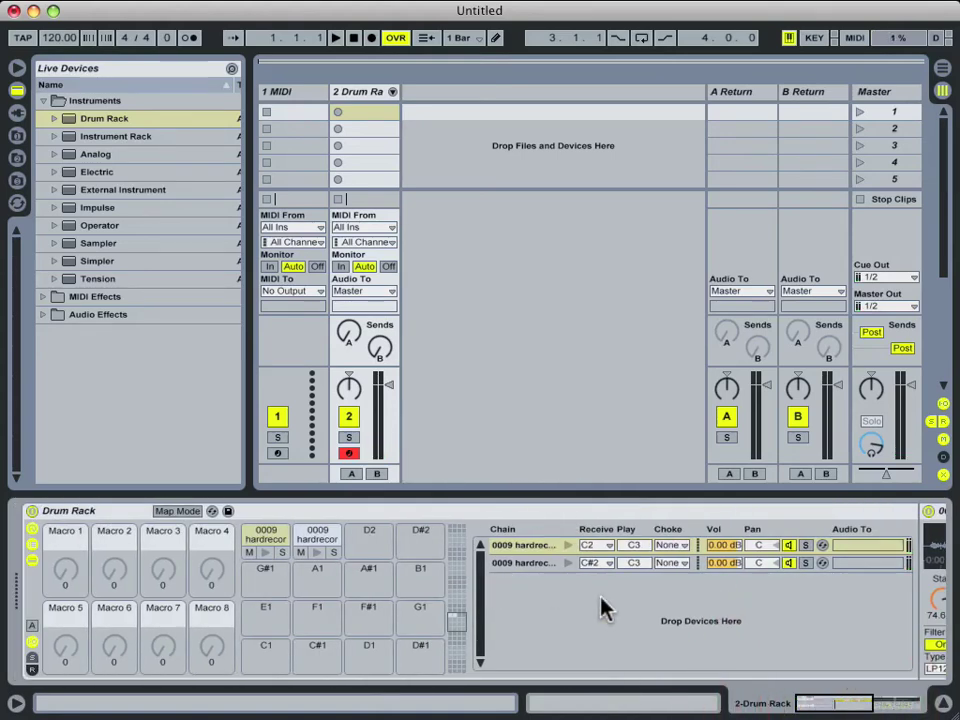
pyautogui.click(671, 545)
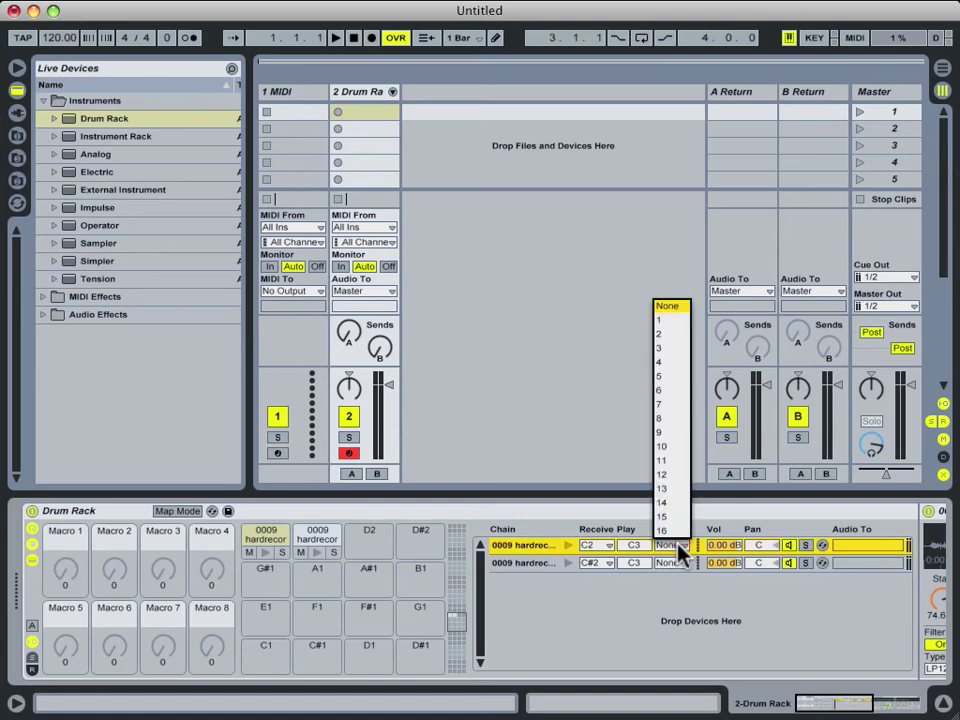
pyautogui.click(668, 306)
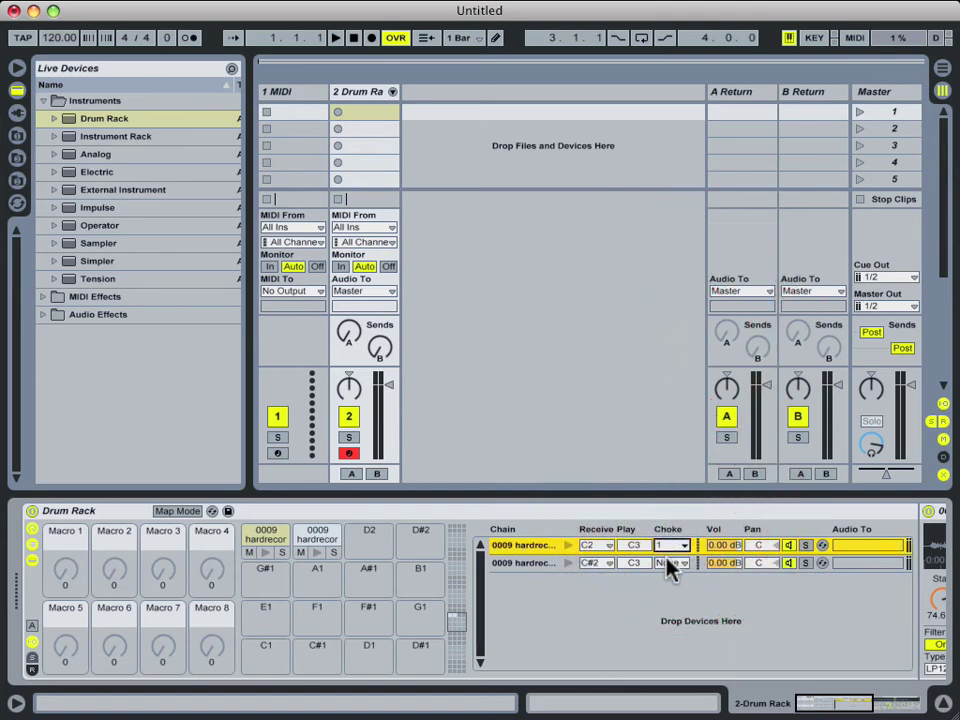
pyautogui.click(667, 563)
pyautogui.click(668, 338)
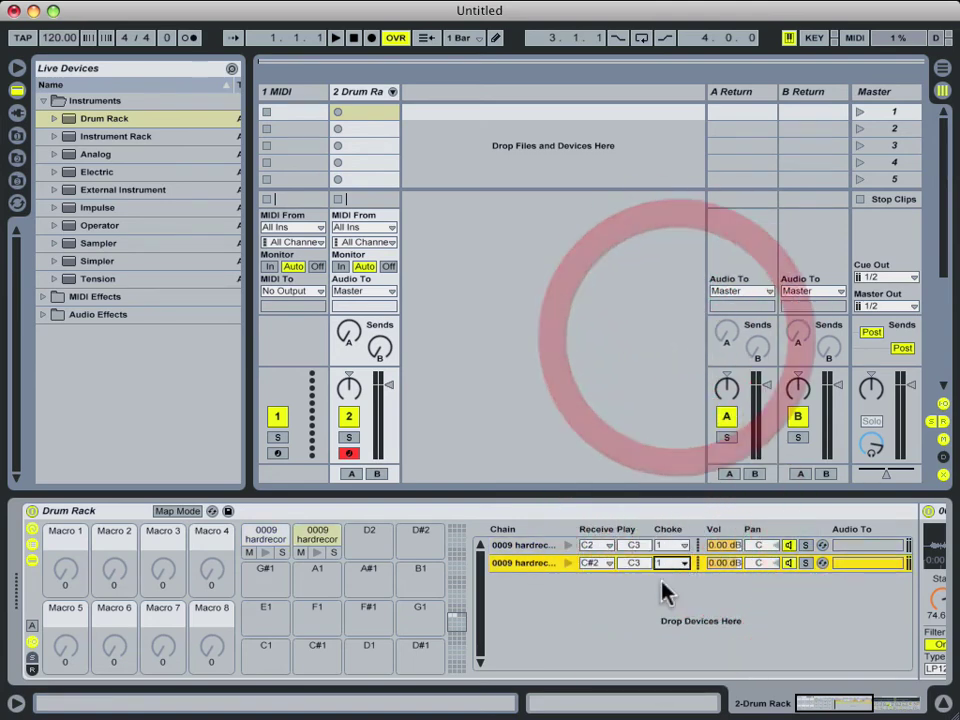
pyautogui.click(778, 616)
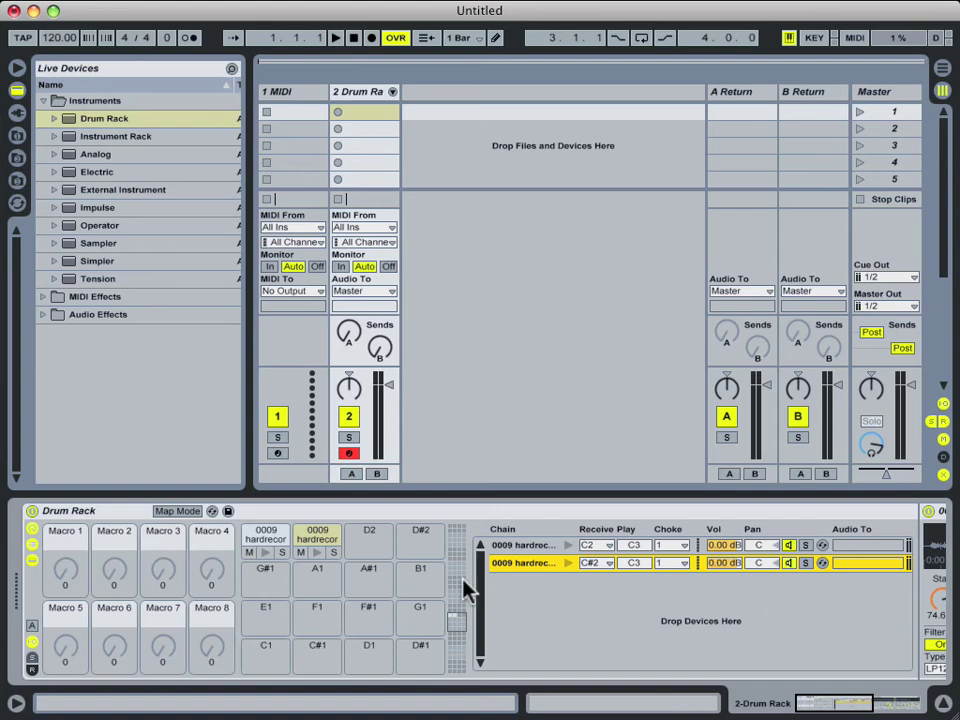
# - Show the Drum Rack's return chains section below the chain list
pyautogui.click(32, 670)
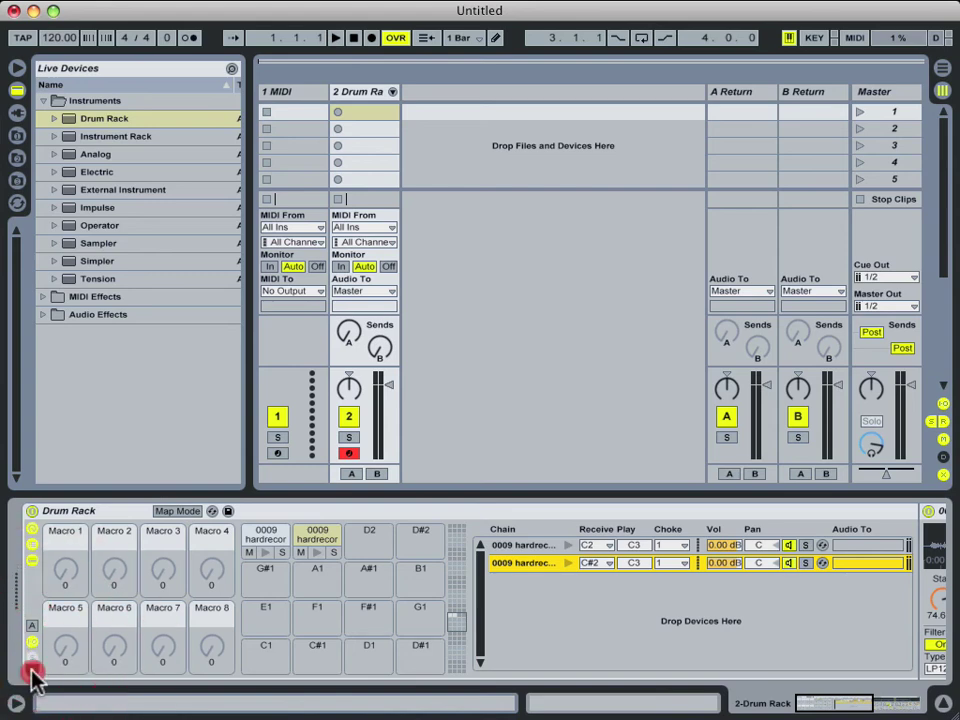
pyautogui.click(32, 670)
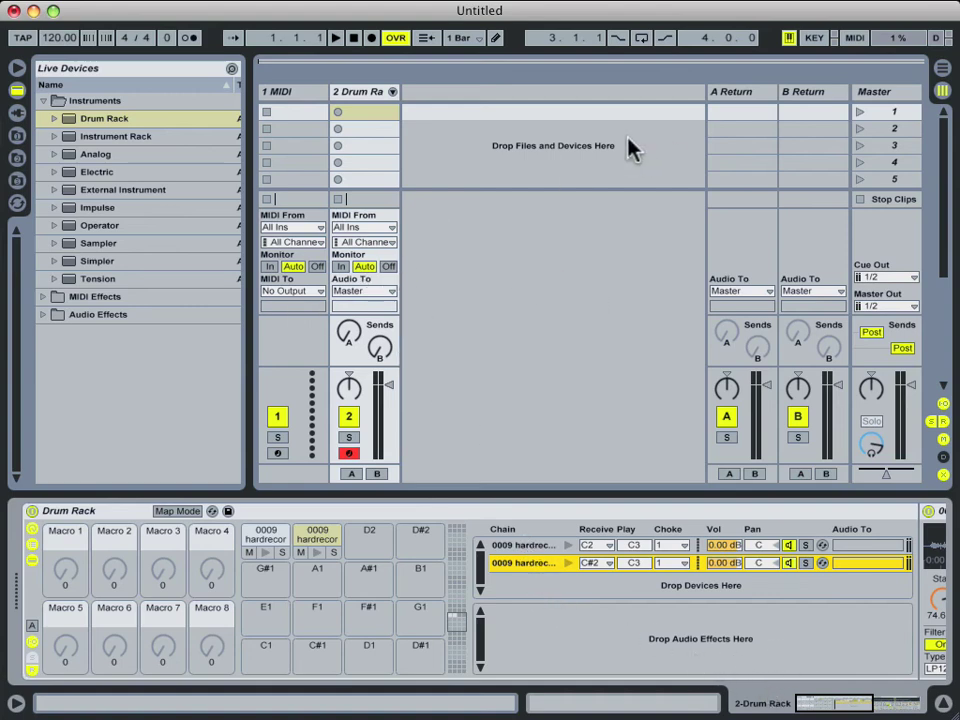
pyautogui.moveTo(349, 333)
pyautogui.mouseDown()
pyautogui.moveTo(349, 322)
pyautogui.moveTo(349, 336)
pyautogui.mouseUp()
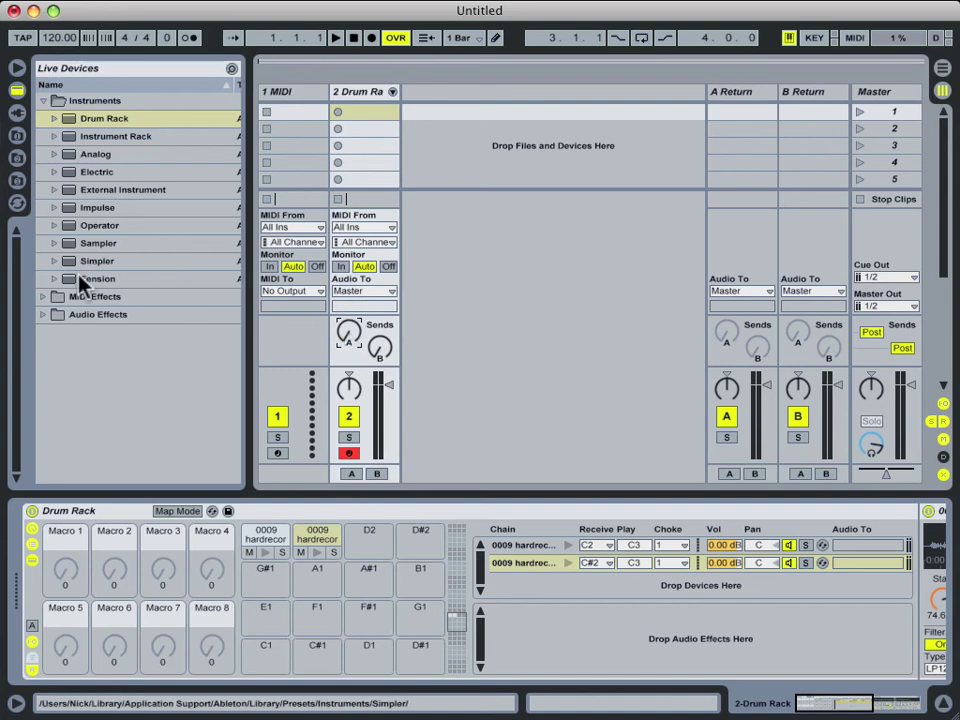
# - Add the Reverb audio effect to the Drum Rack as a return chain
pyautogui.click(43, 316)
pyautogui.scroll(-3, 80, 370)
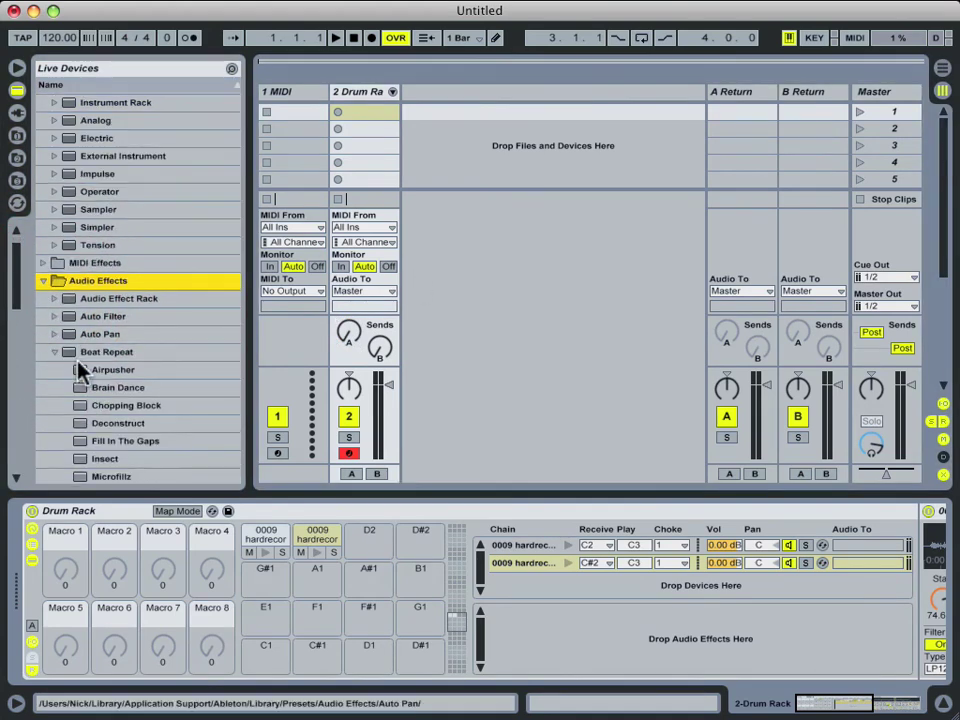
pyautogui.scroll(-12, 80, 365)
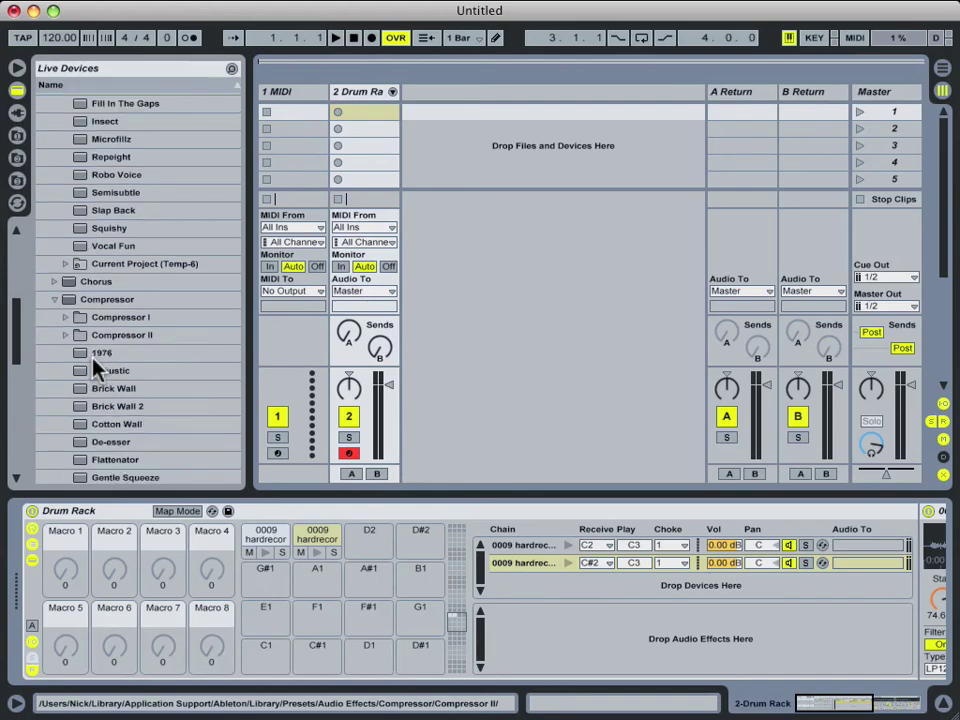
pyautogui.scroll(-10, 94, 369)
pyautogui.moveTo(96, 388); pyautogui.dragTo(730, 624)
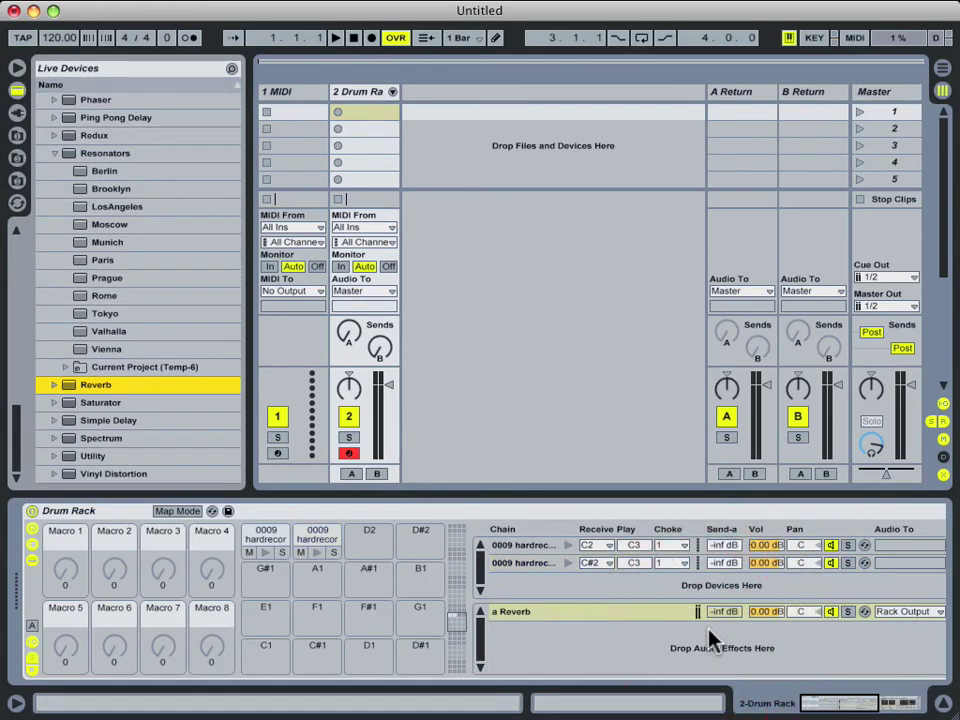
# - Open the Reverb return chain and set the effect's Dry/Wet to 100 %
pyautogui.click(657, 612)
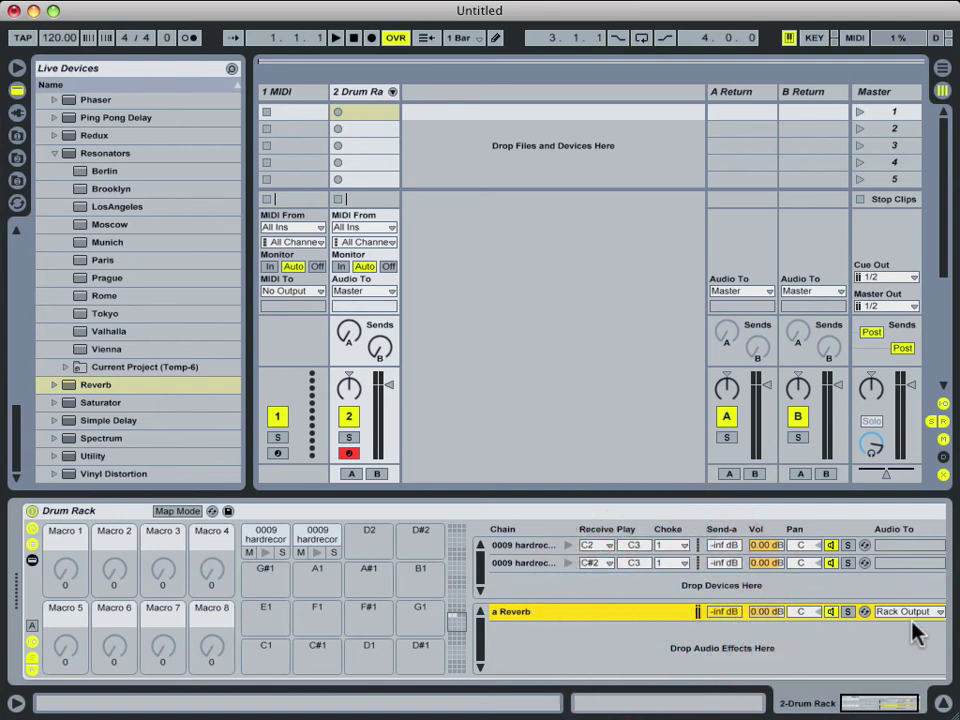
pyautogui.click(628, 618)
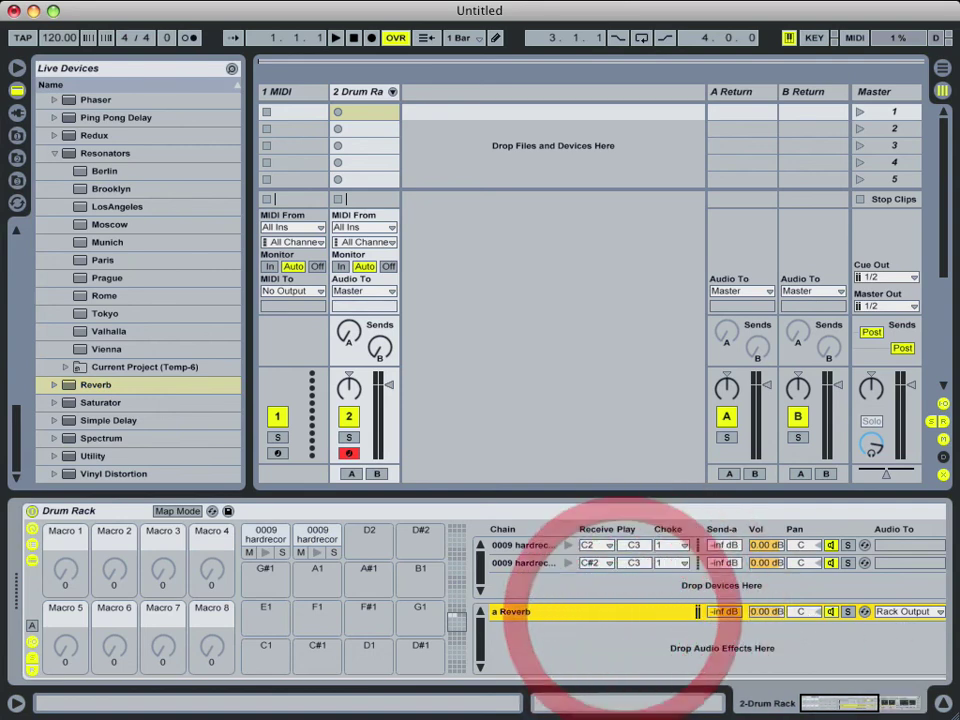
pyautogui.click(930, 698)
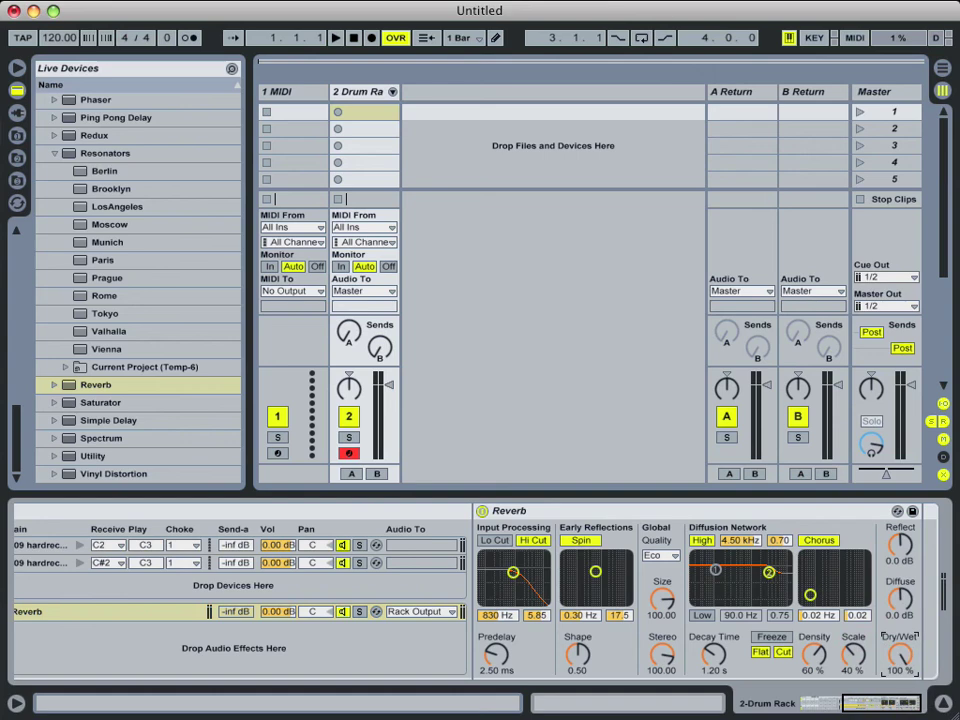
pyautogui.hscroll(3, 474, 666)
pyautogui.moveTo(612, 660); pyautogui.dragTo(612, 560)
pyautogui.click(895, 701)
# - Raise the C2 chain's send to the Reverb return to -0.94 dB
pyautogui.moveTo(906, 703); pyautogui.dragTo(846, 696)
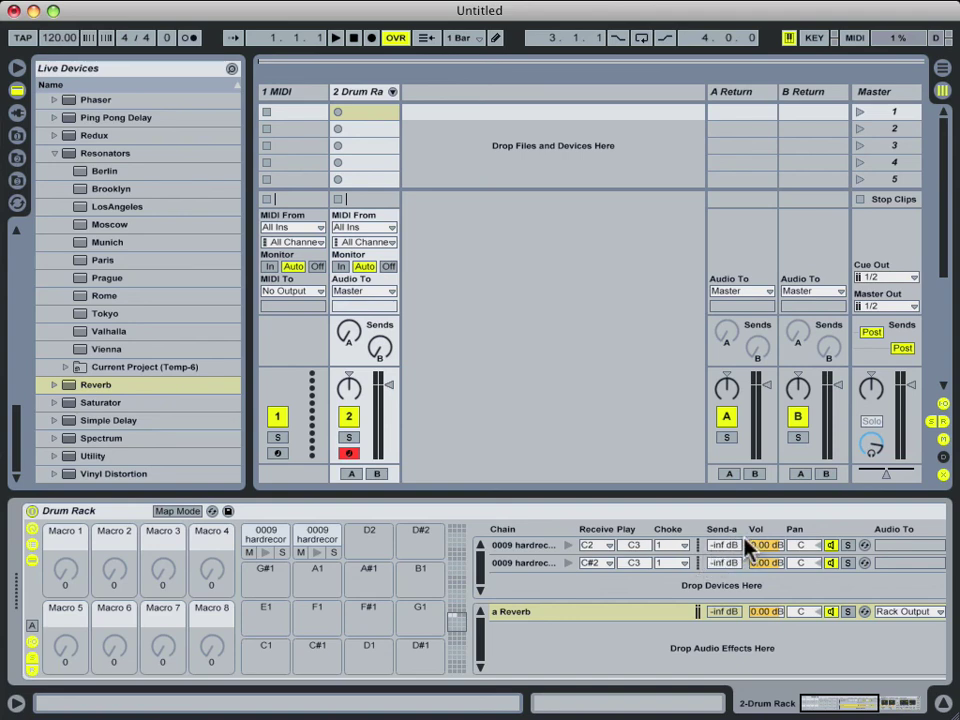
pyautogui.moveTo(717, 552); pyautogui.dragTo(722, 524)
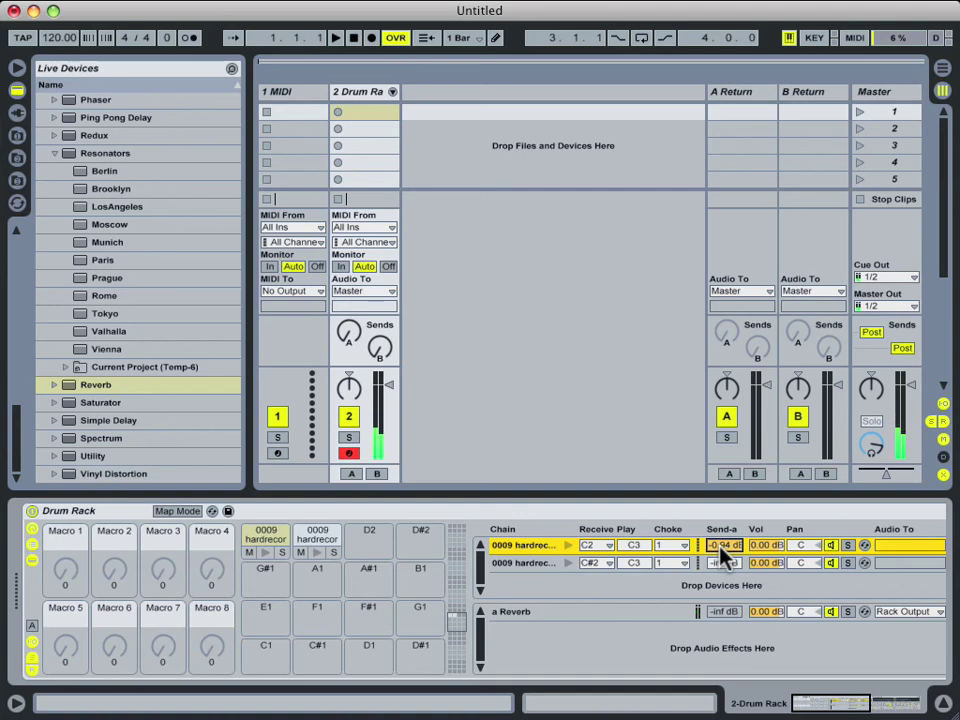
pyautogui.click(613, 393)
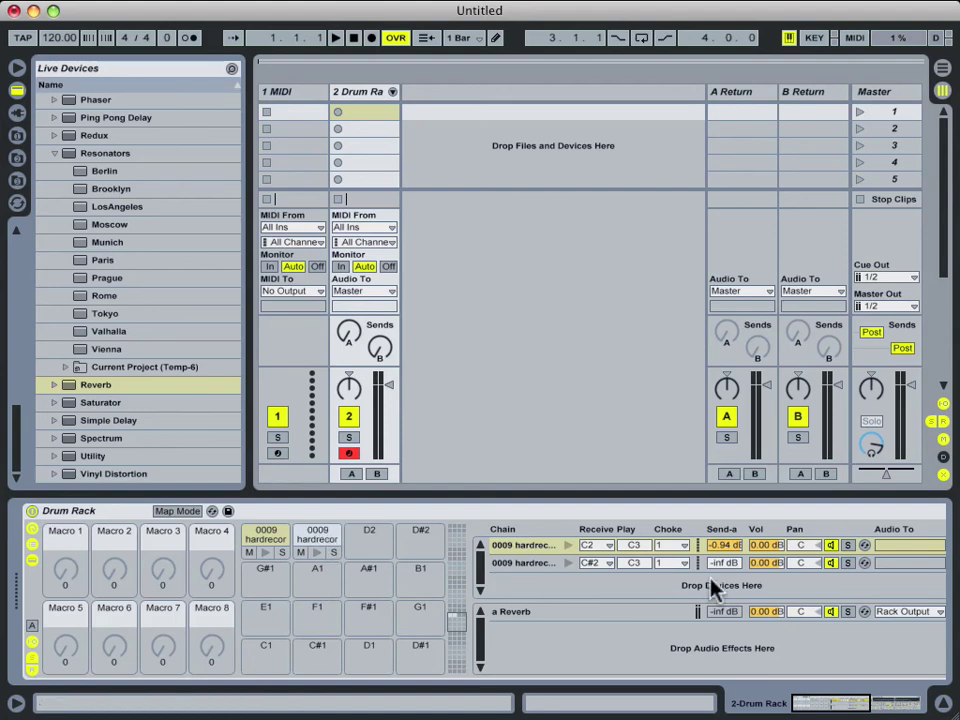
# - Select the C#2 chain and the Drum Rack device itself
pyautogui.click(540, 563)
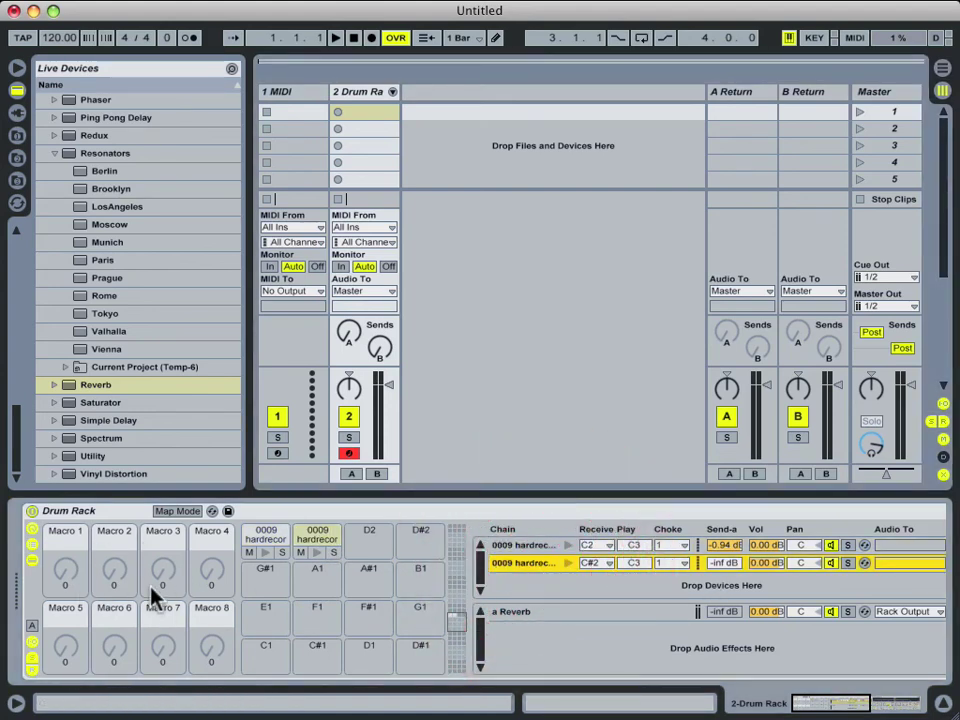
pyautogui.click(332, 519)
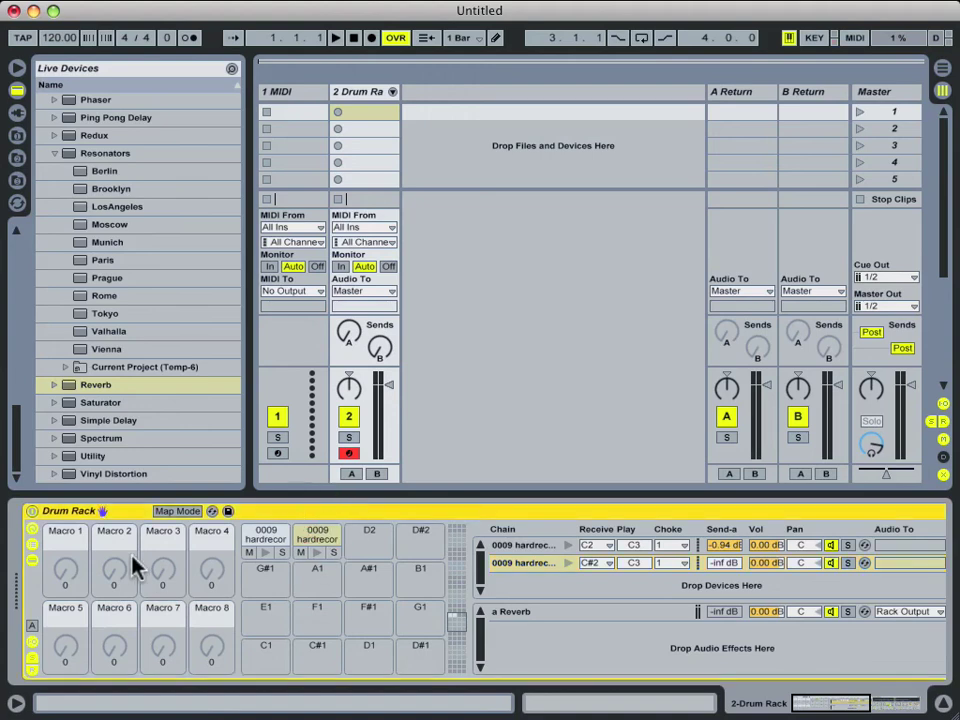
pyautogui.click(359, 512)
pyautogui.click(562, 233)
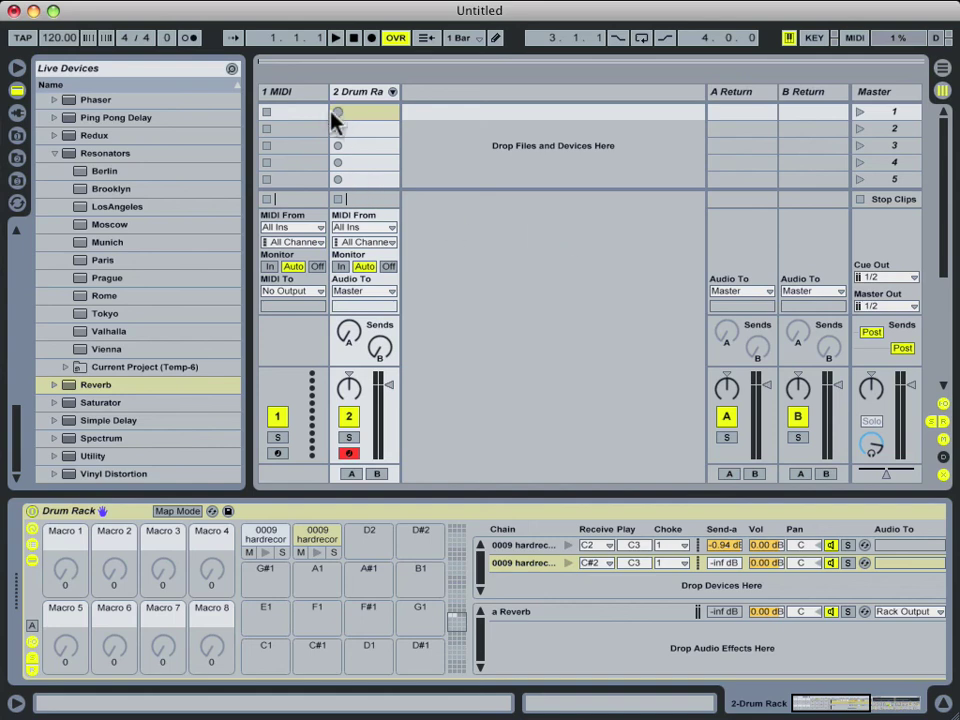
pyautogui.rightClick(431, 147)
pyautogui.click(514, 183)
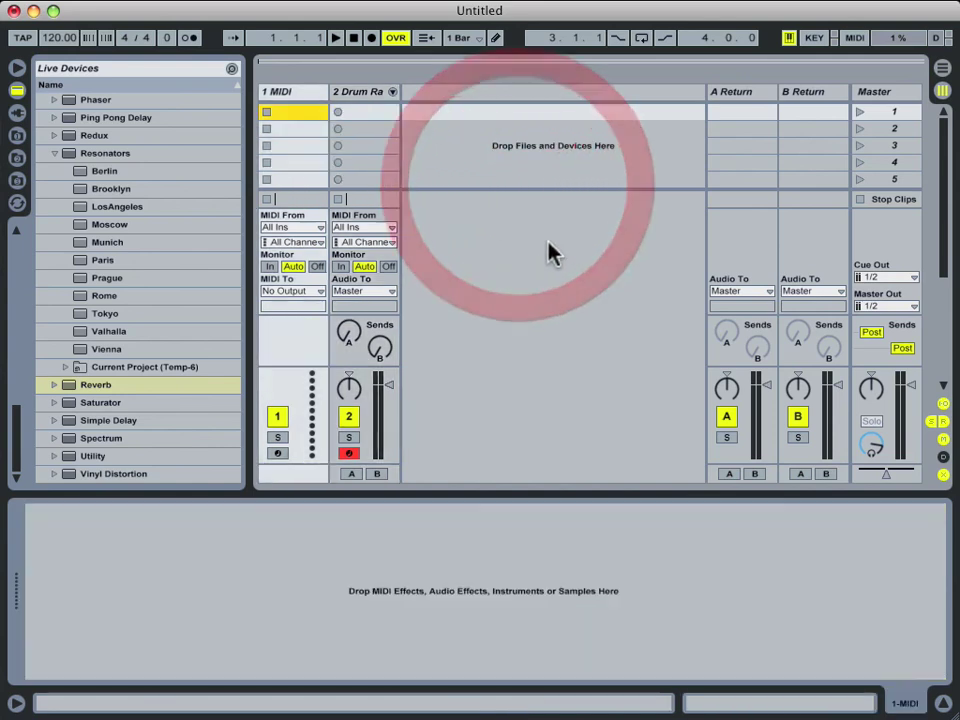
pyautogui.click(358, 92)
pyautogui.click(563, 379)
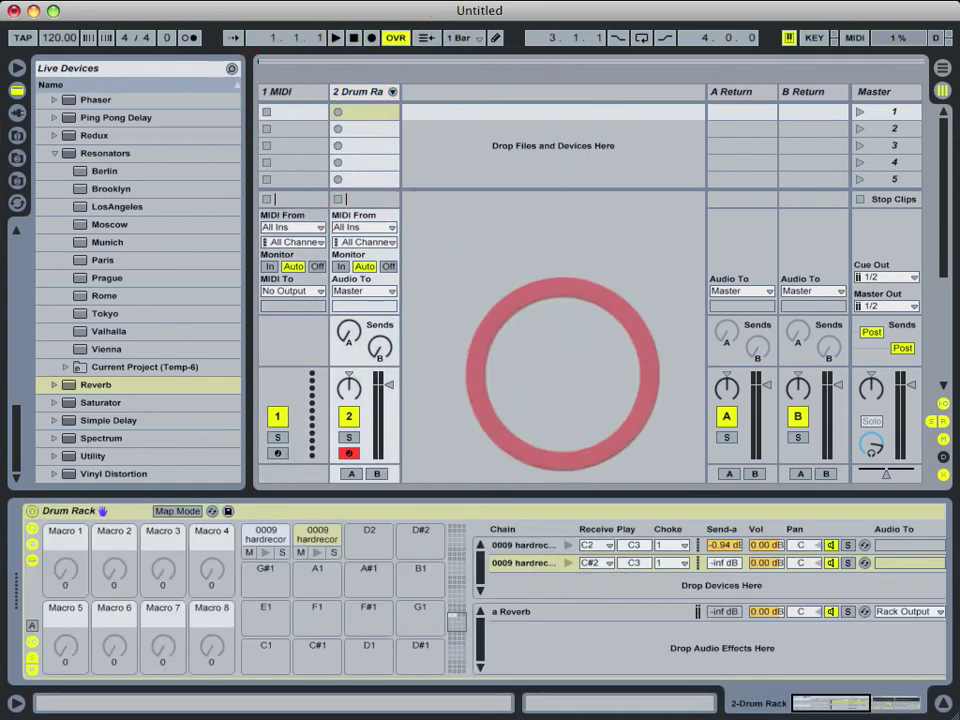